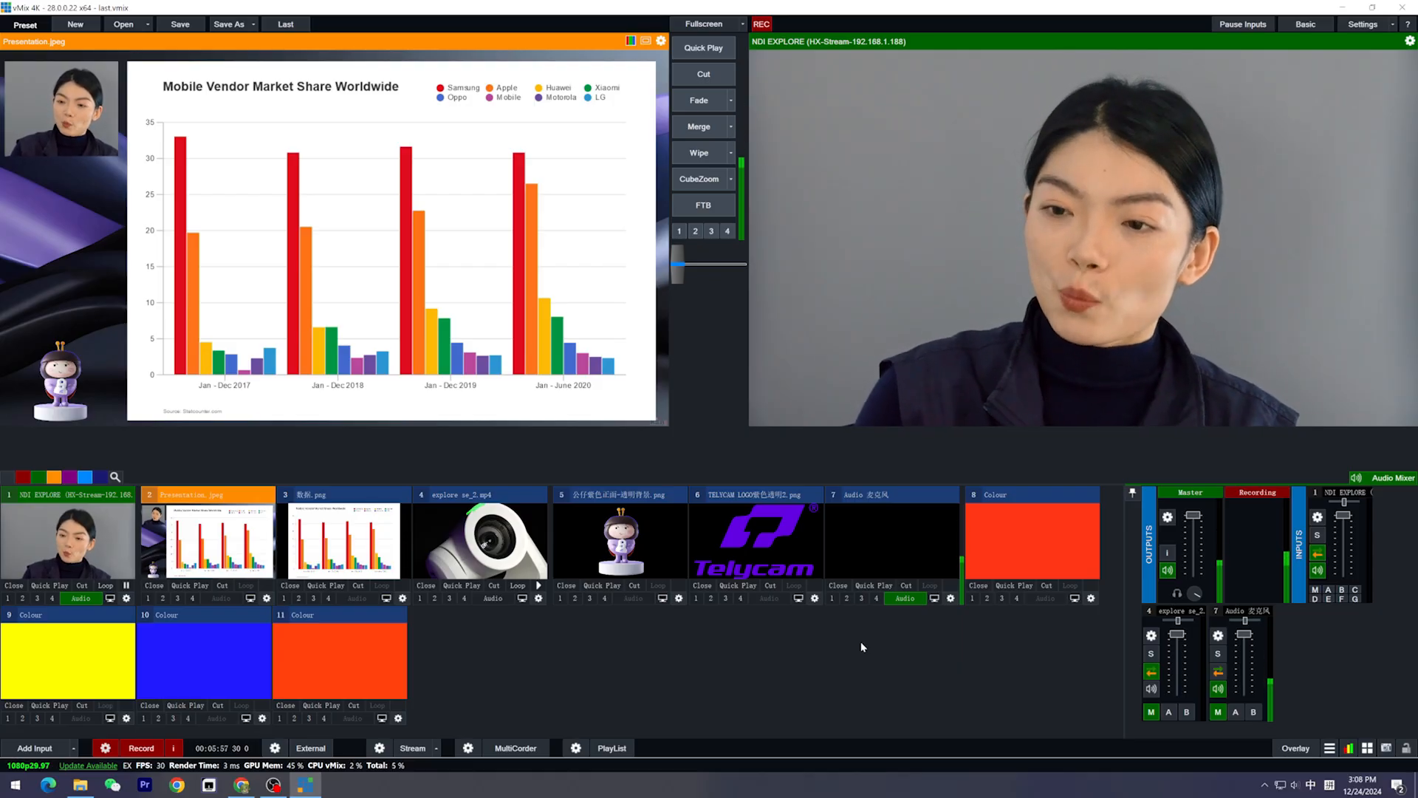
Open the MultiView 1 layout customisation in the output settings and turn on Show Inputs Only
left_click(1362, 25)
left_click(457, 244)
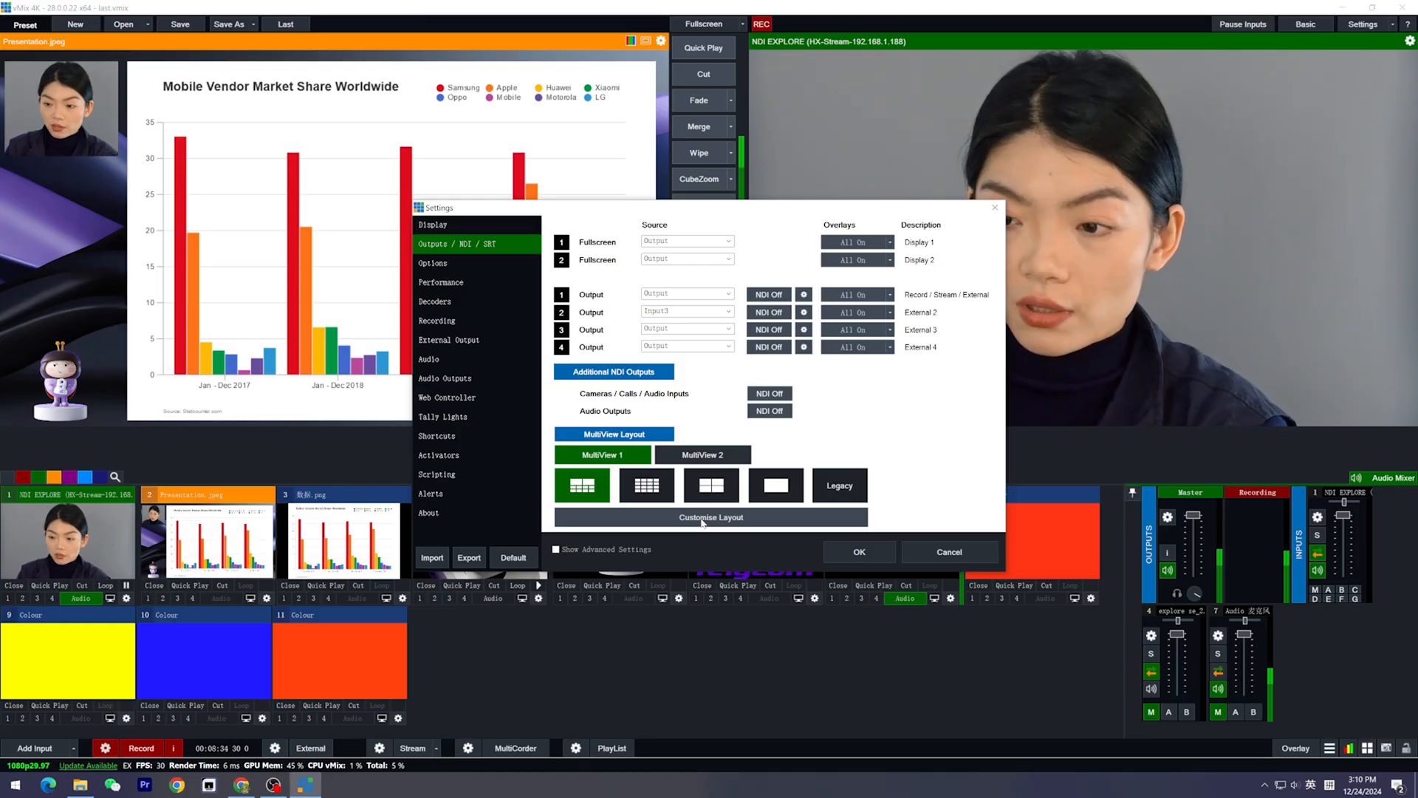
left_click(702, 520)
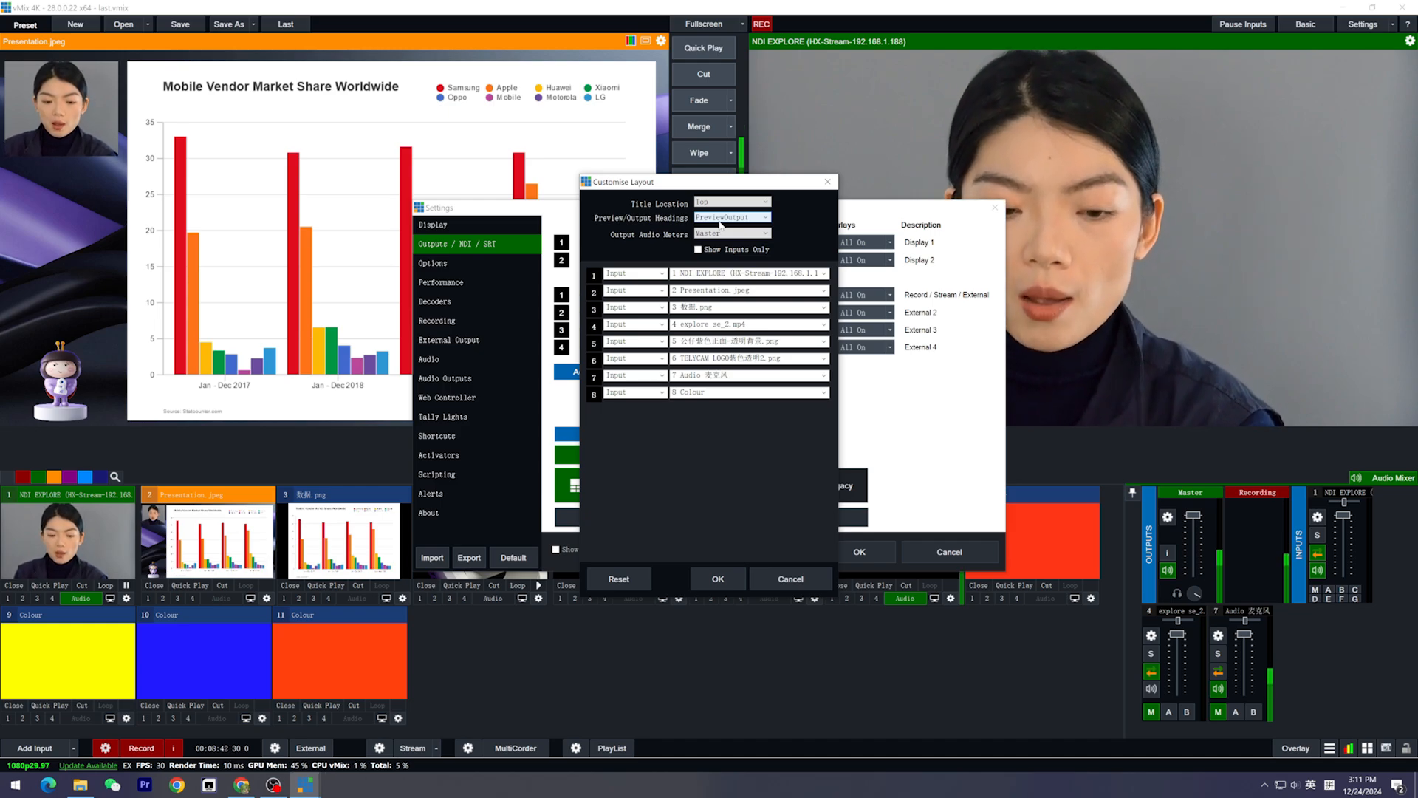
left_click(698, 251)
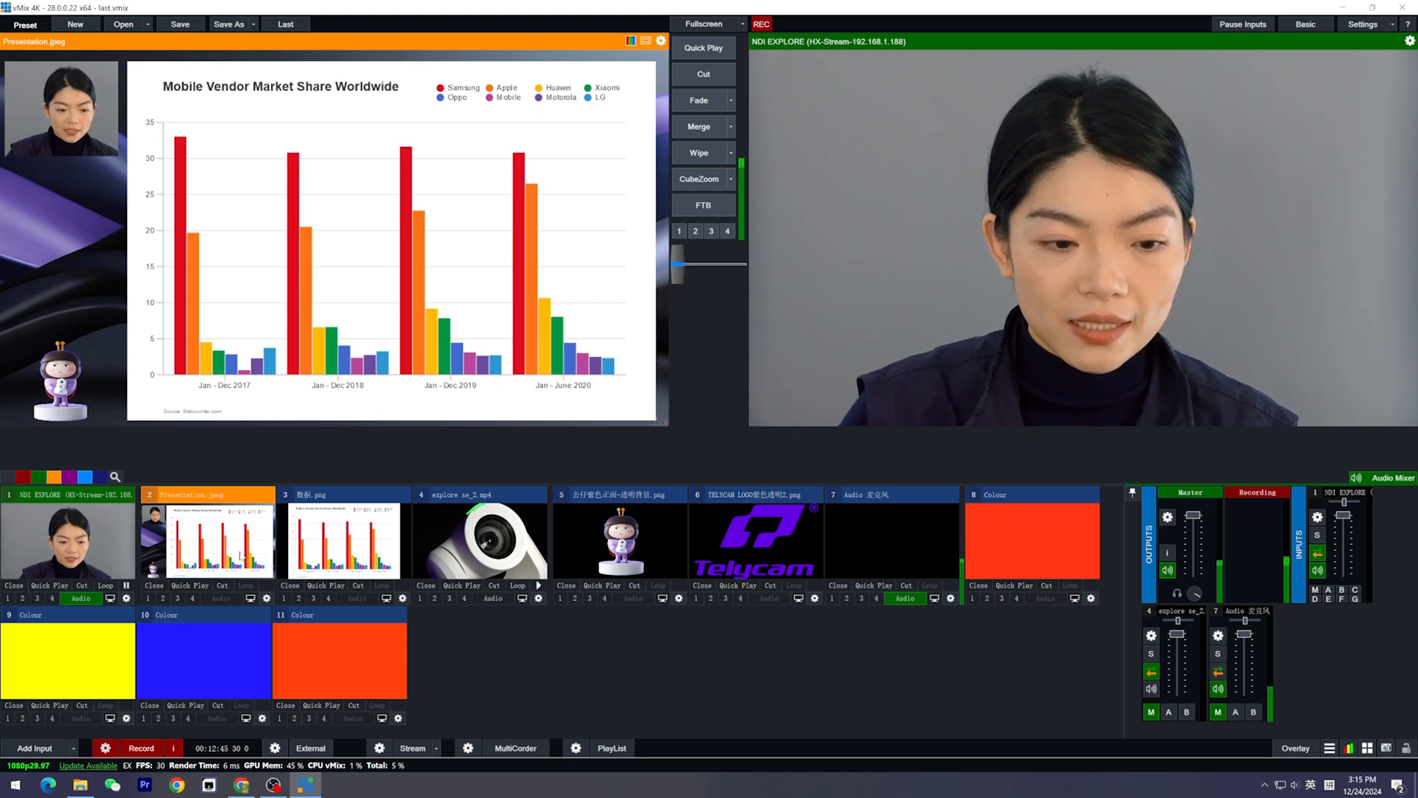
Cut Presentation.jpeg to the output and assign input 8 Colour to its layer 3
left_click(703, 73)
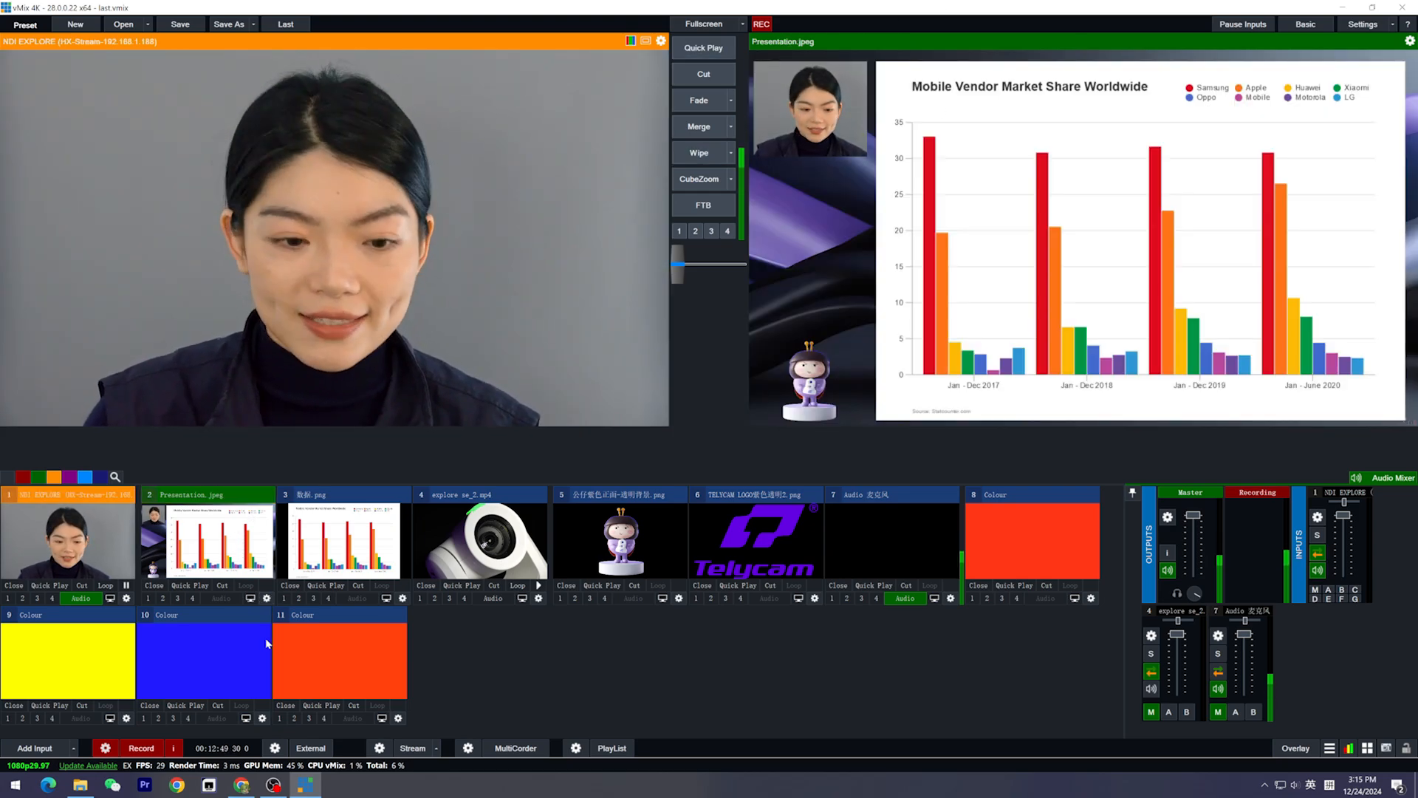
left_click(267, 598)
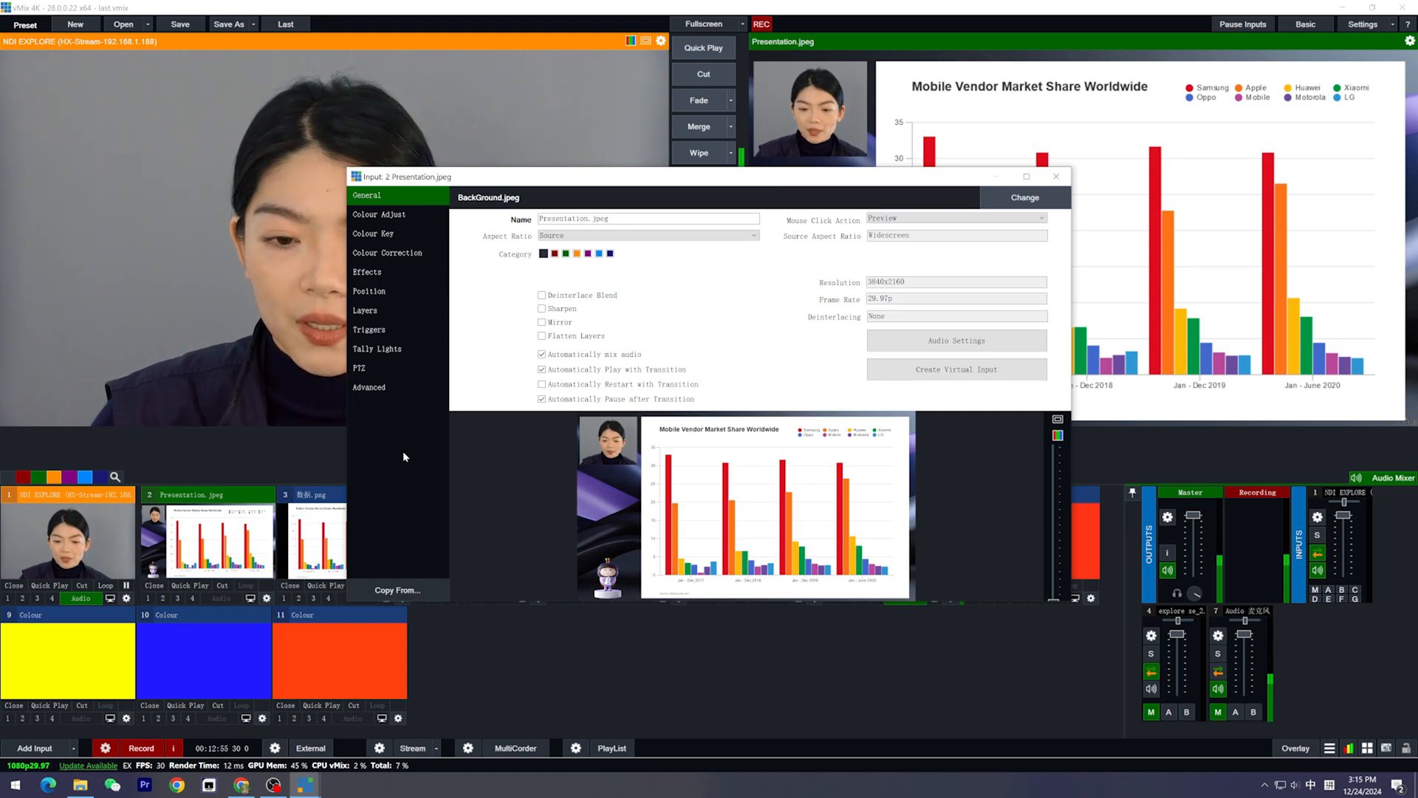
left_click(365, 310)
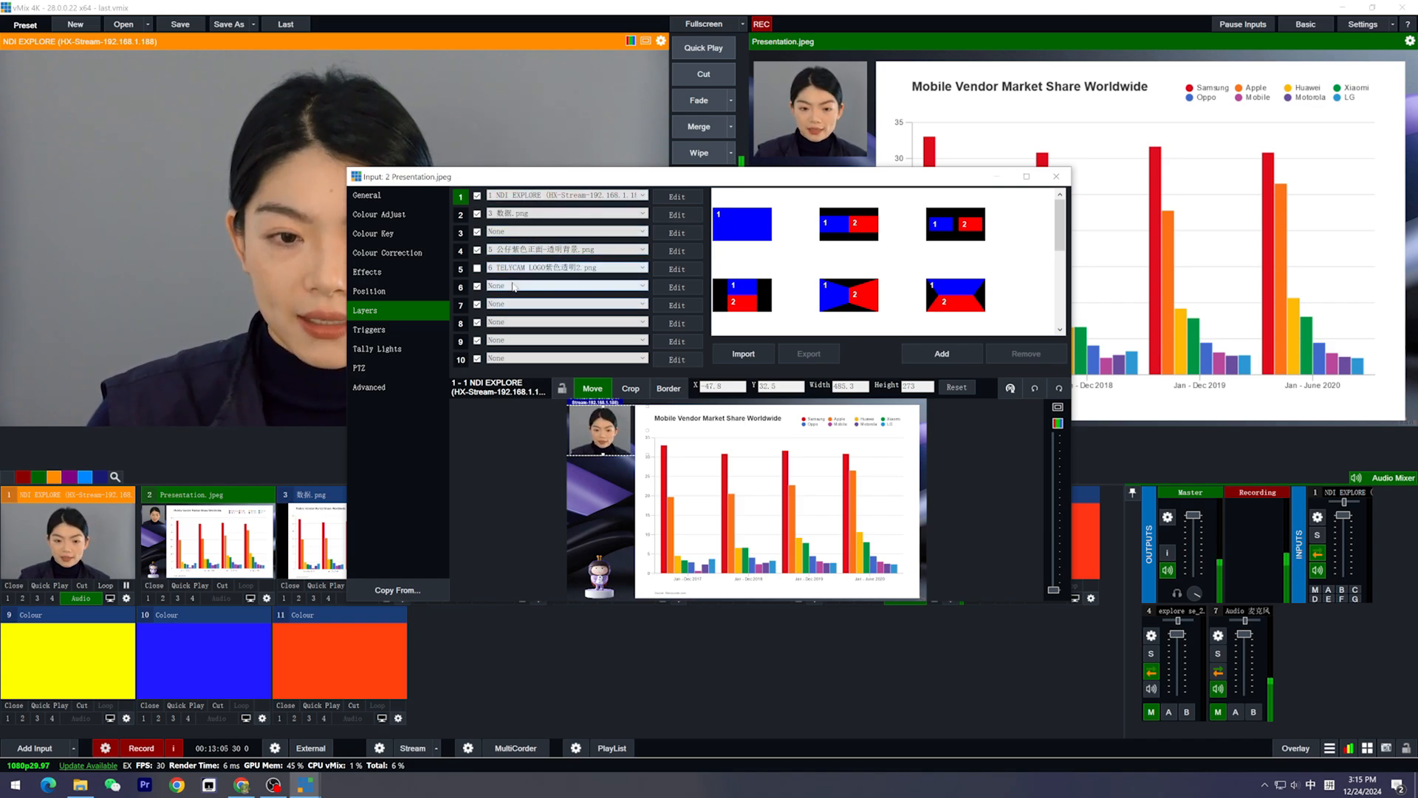
left_click(520, 231)
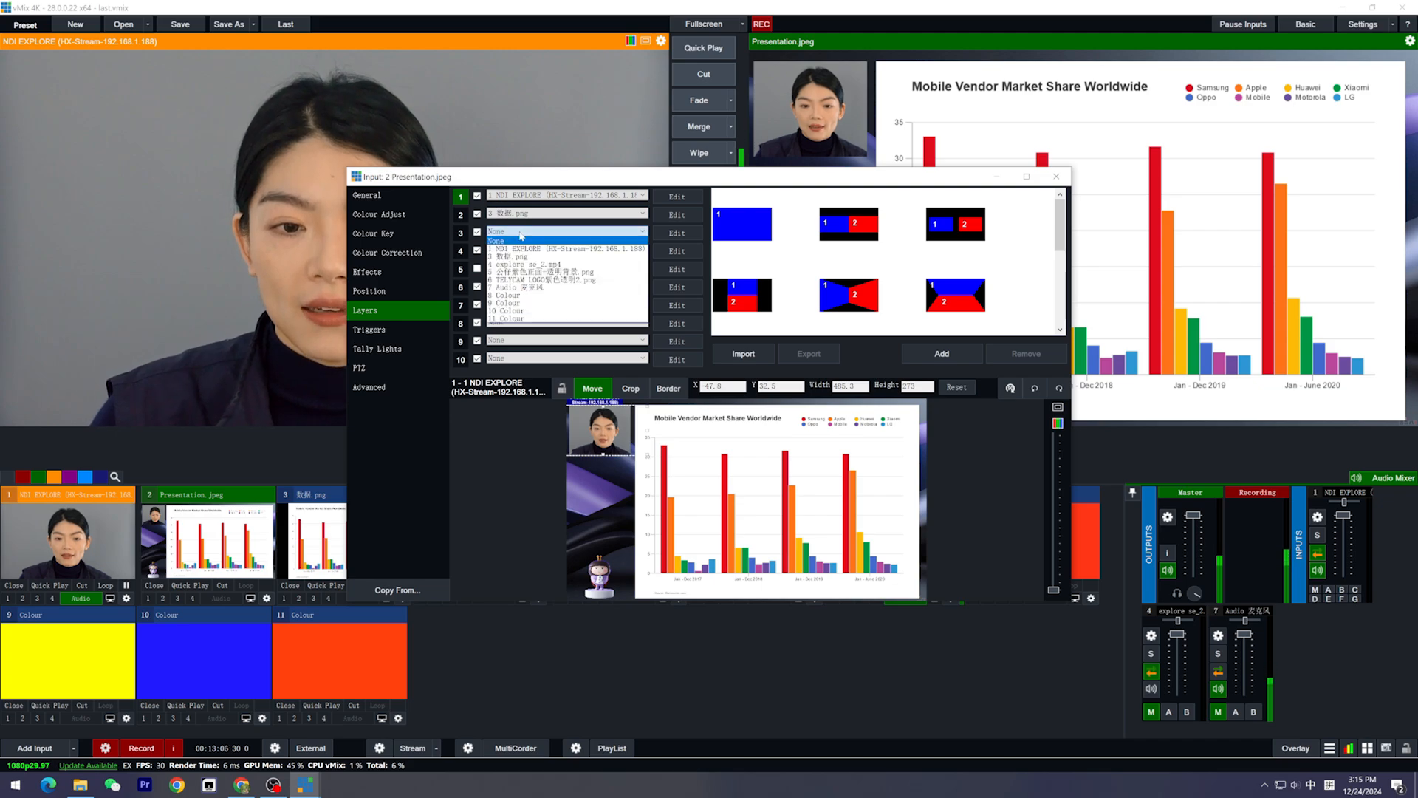
left_click(536, 295)
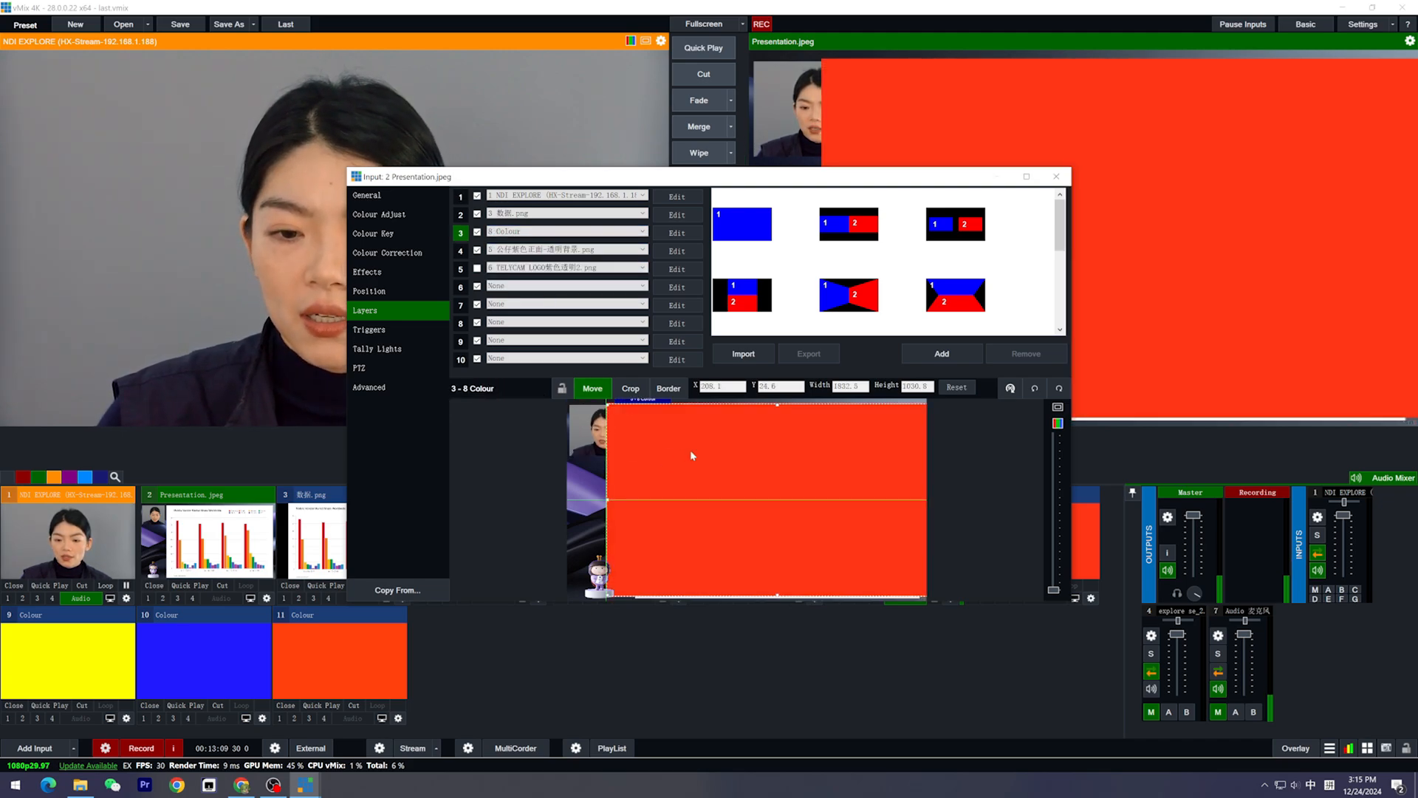
Shrink the red Colour layer to about 859 × 483 over the lower-right part of the chart and close the input settings
left_click_drag(609, 407, 755, 486)
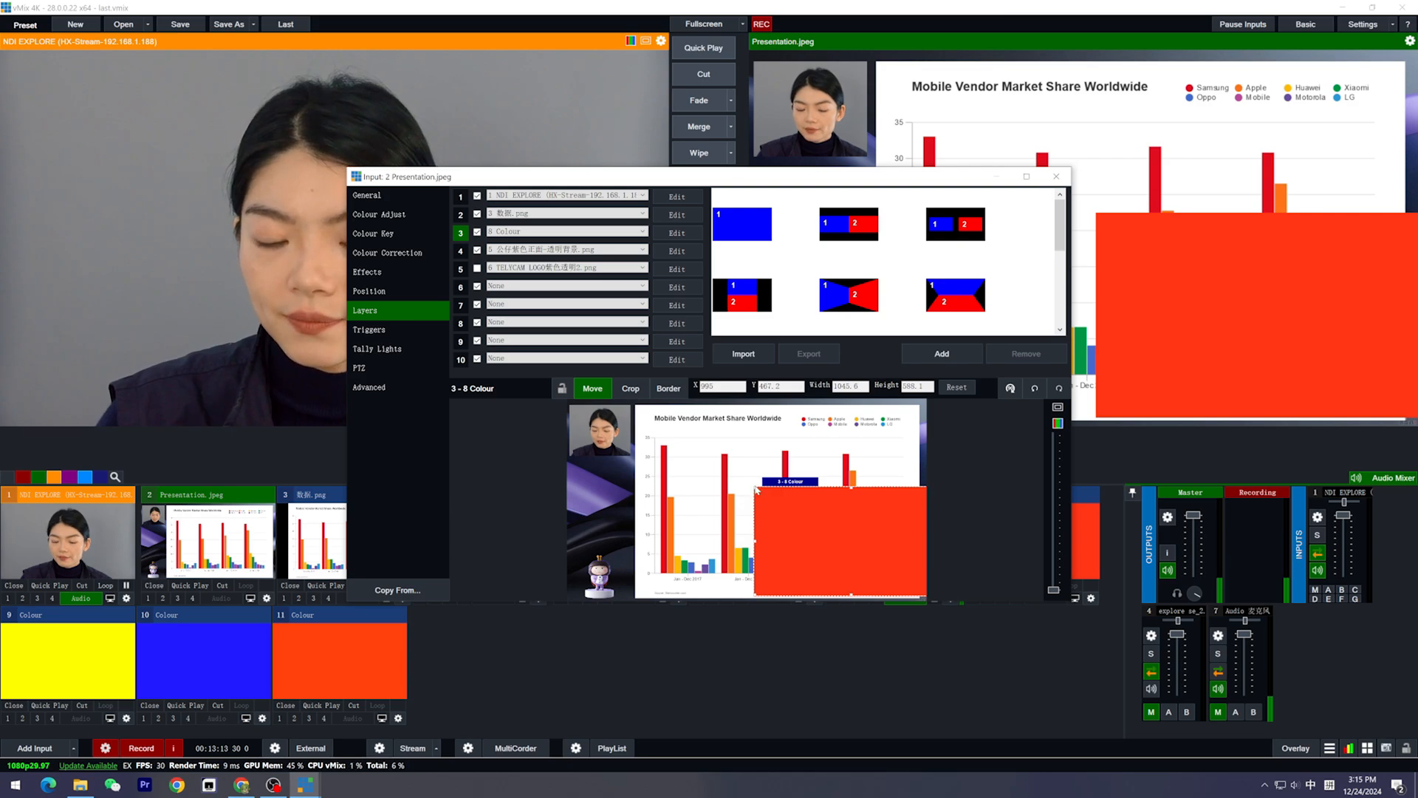
left_click_drag(755, 488, 804, 535)
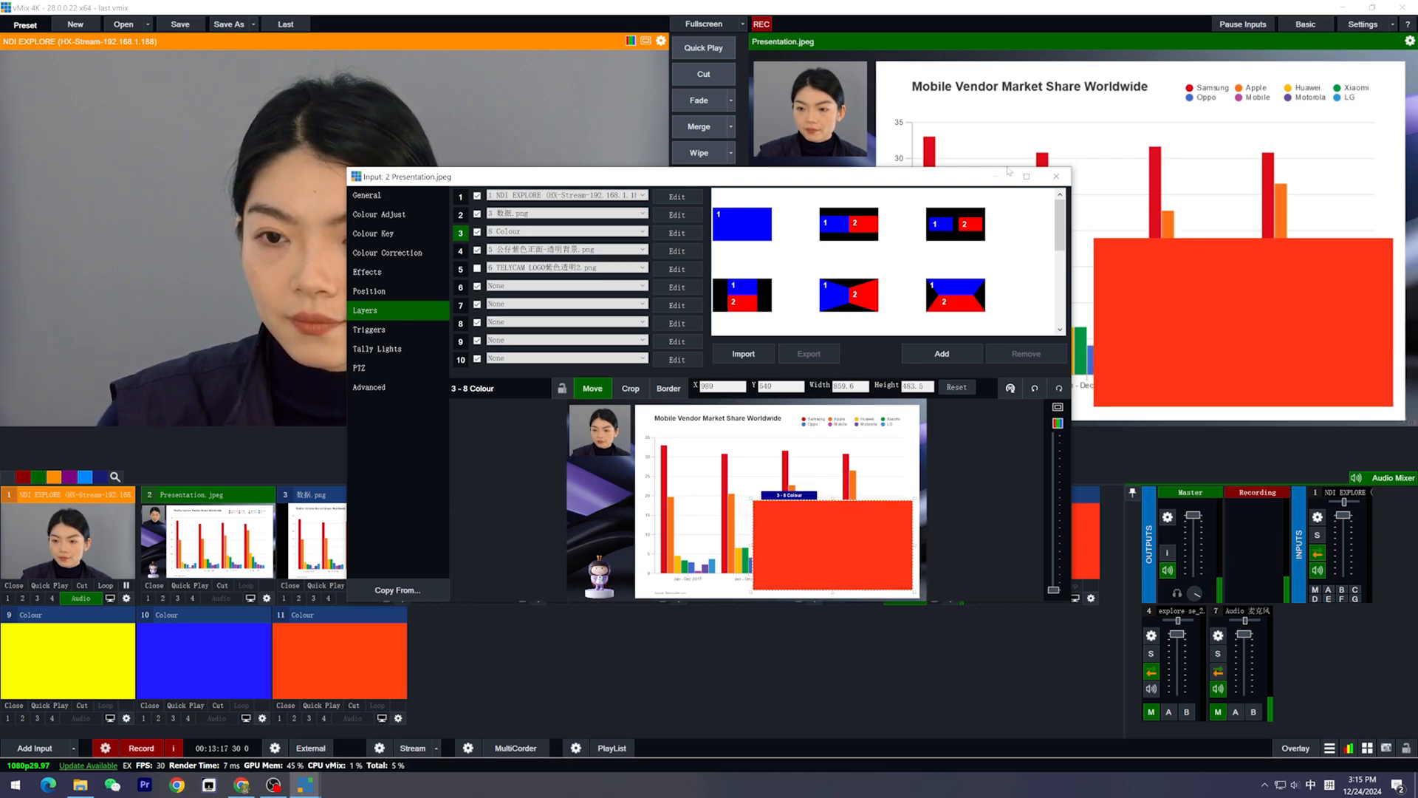
left_click(1057, 176)
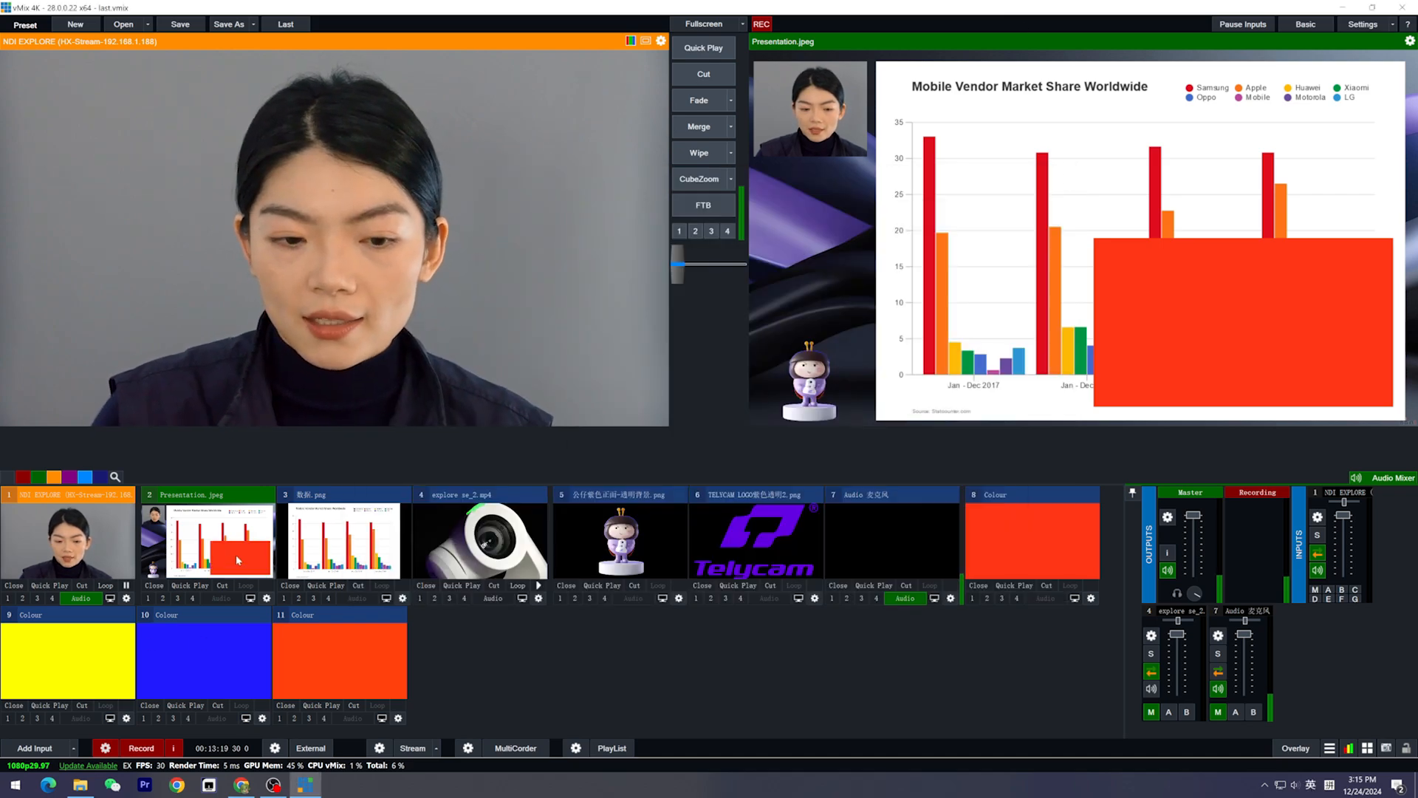
Add Presentation.jpeg as layer 1 of the yellow Colour input 9, sized about 1041 × 586 in the lower-right area of the frame
left_click(79, 658)
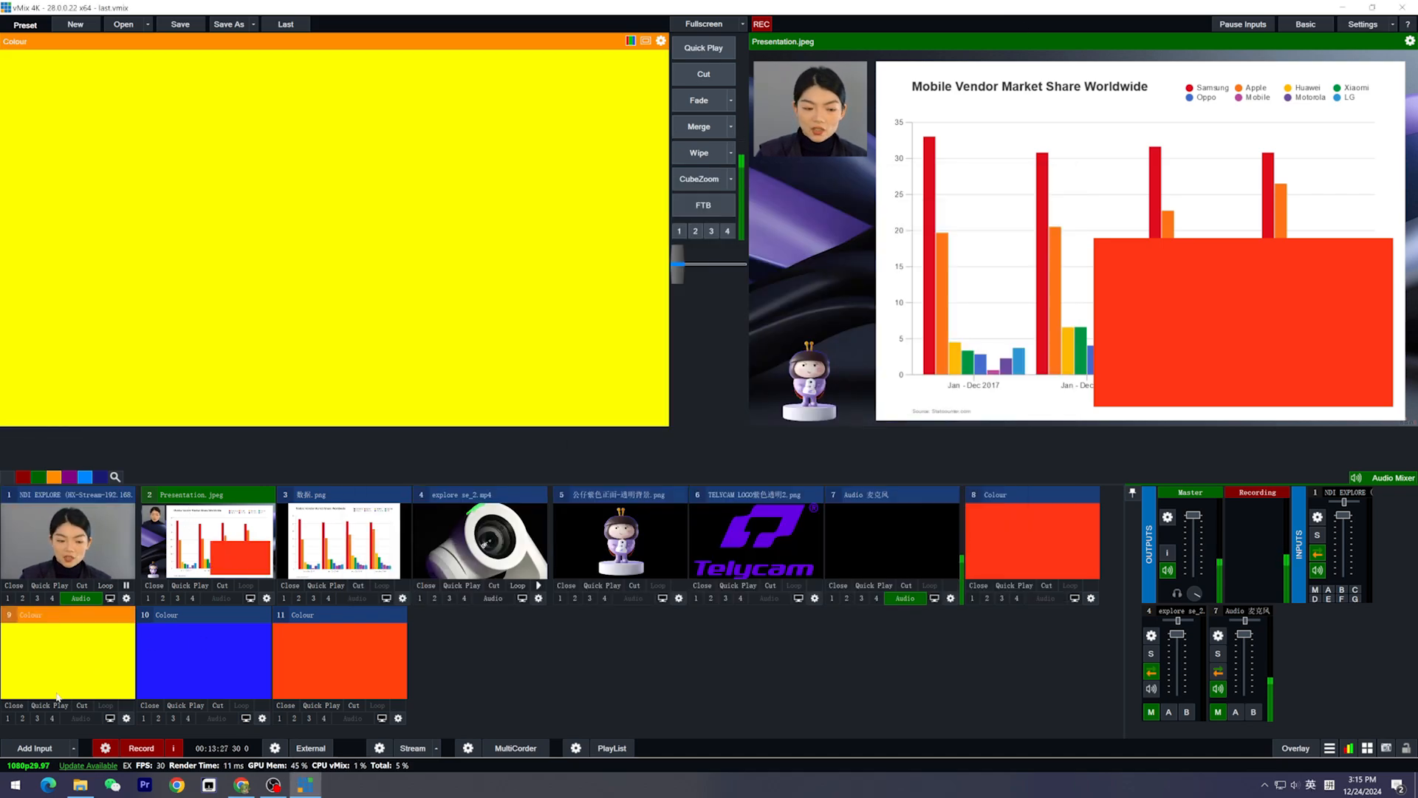
left_click(127, 718)
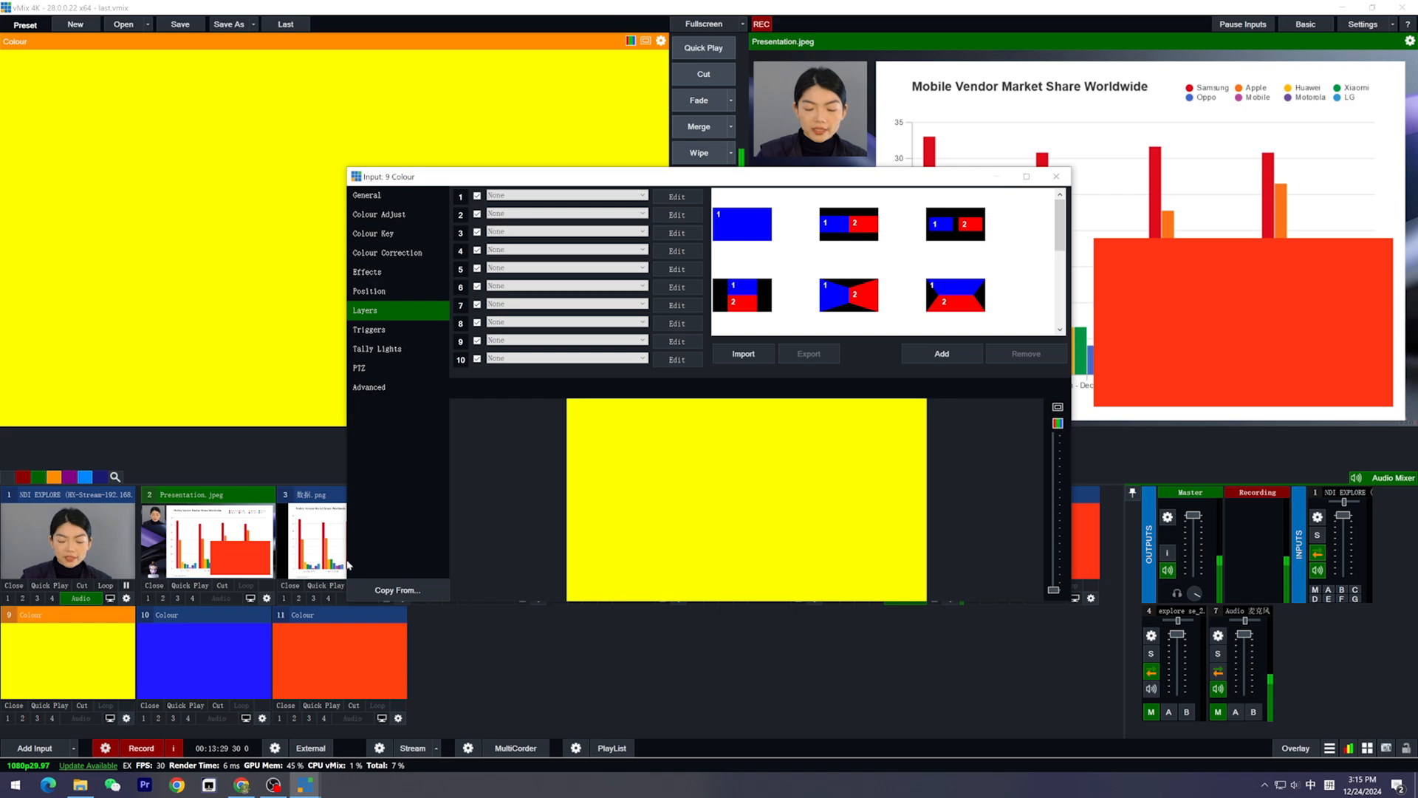
left_click(551, 196)
scroll(550, 214, "up", 3)
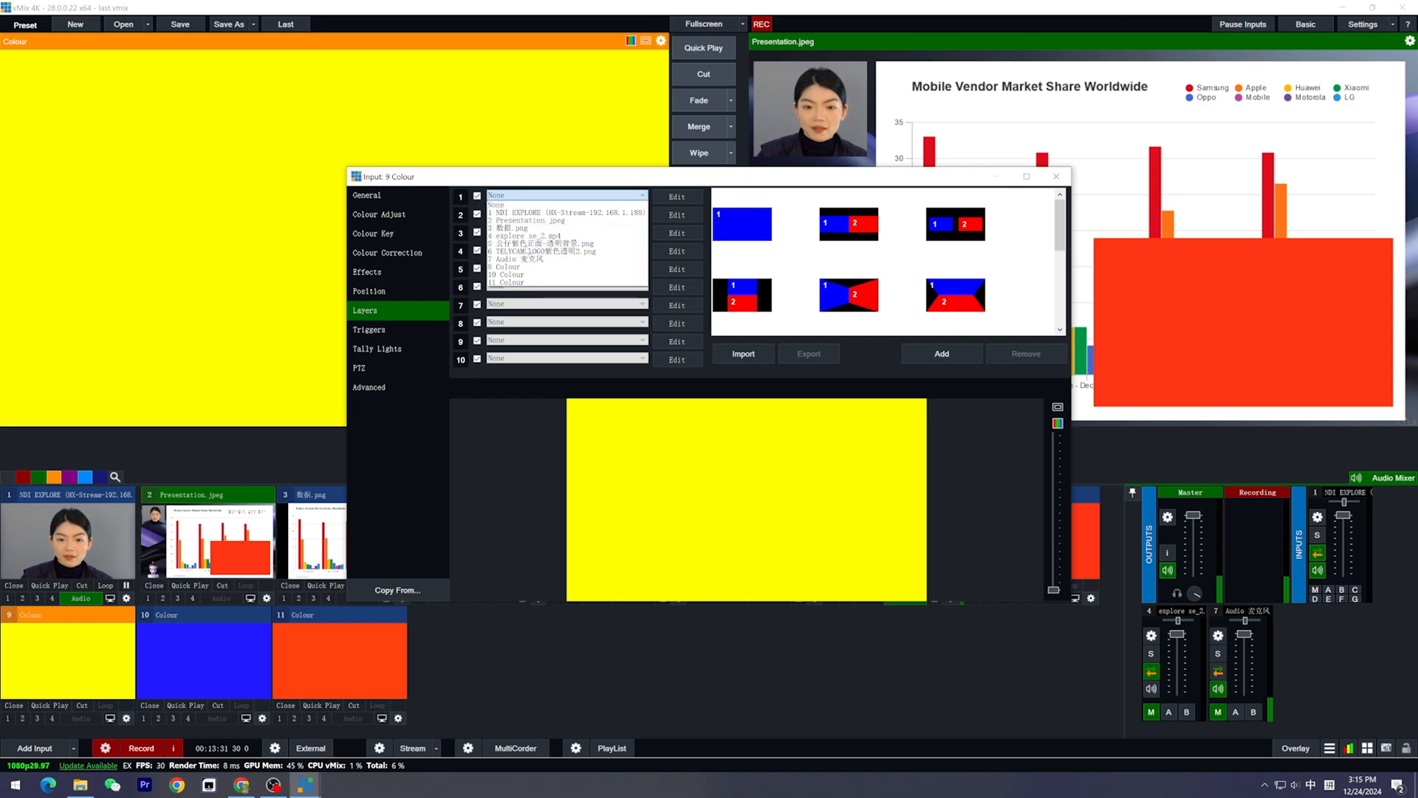
left_click(521, 226)
left_click_drag(815, 536, 804, 518)
left_click(1057, 176)
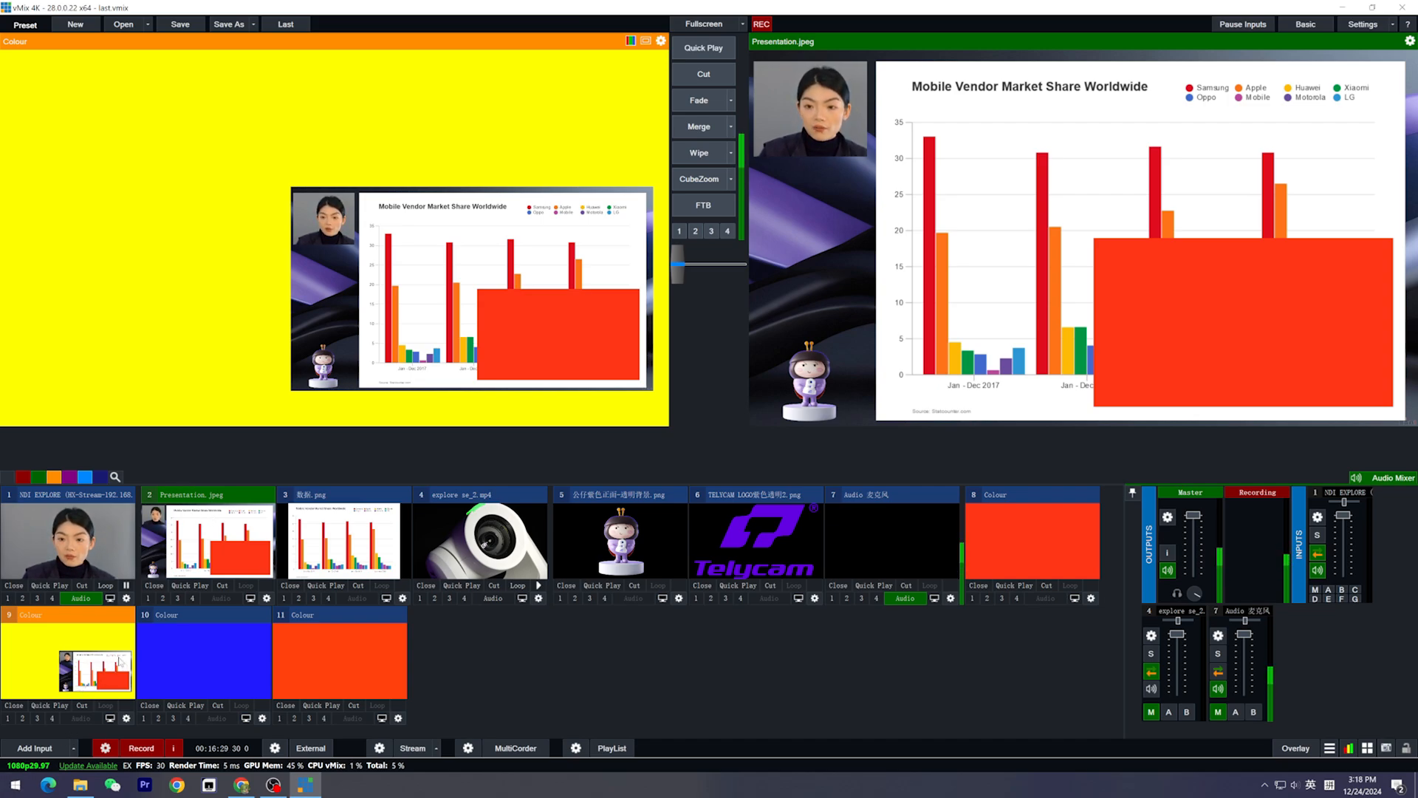
Add input 9 Colour as layer 1 of the blue Colour input 10, reduced to the lower-right area of the frame
left_click(262, 718)
left_click(515, 196)
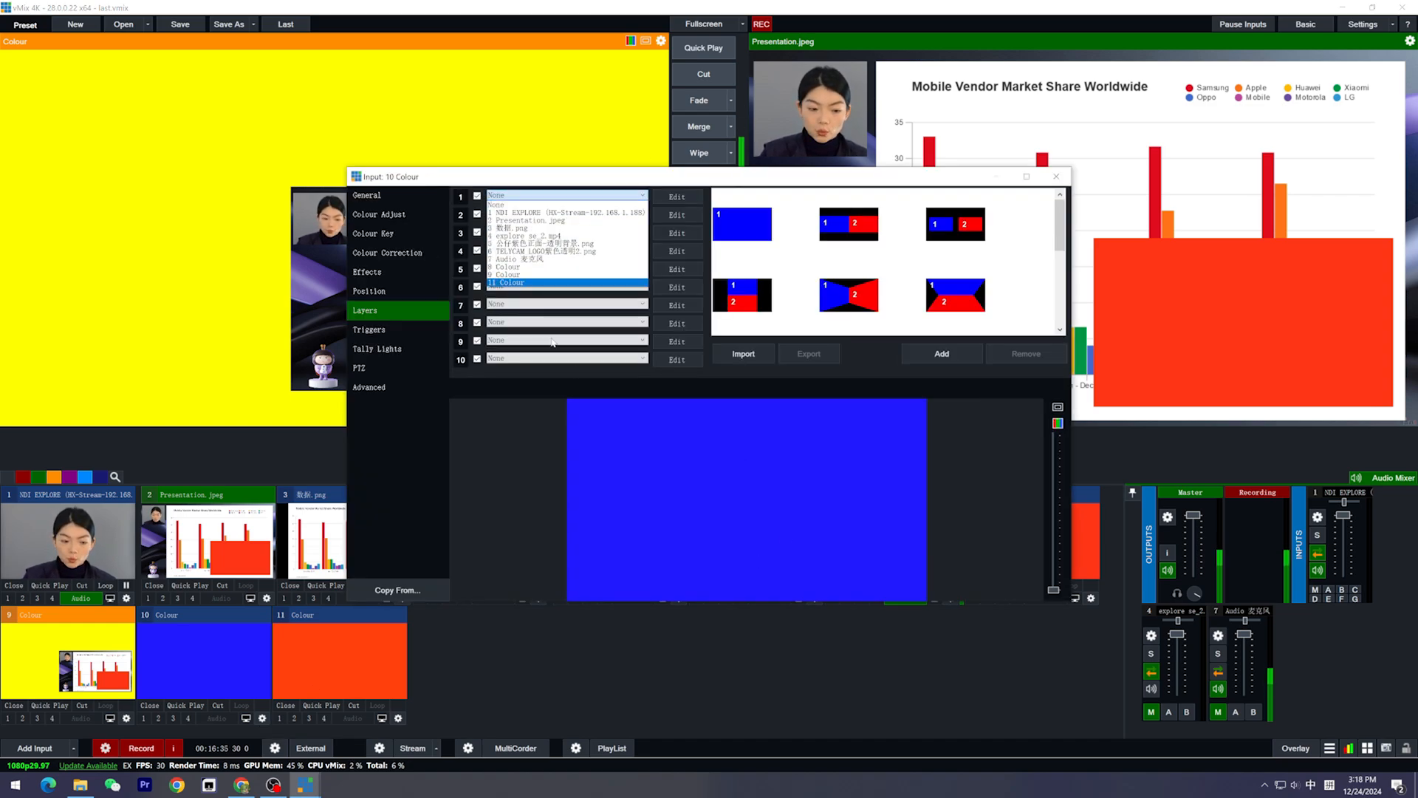
left_click(508, 274)
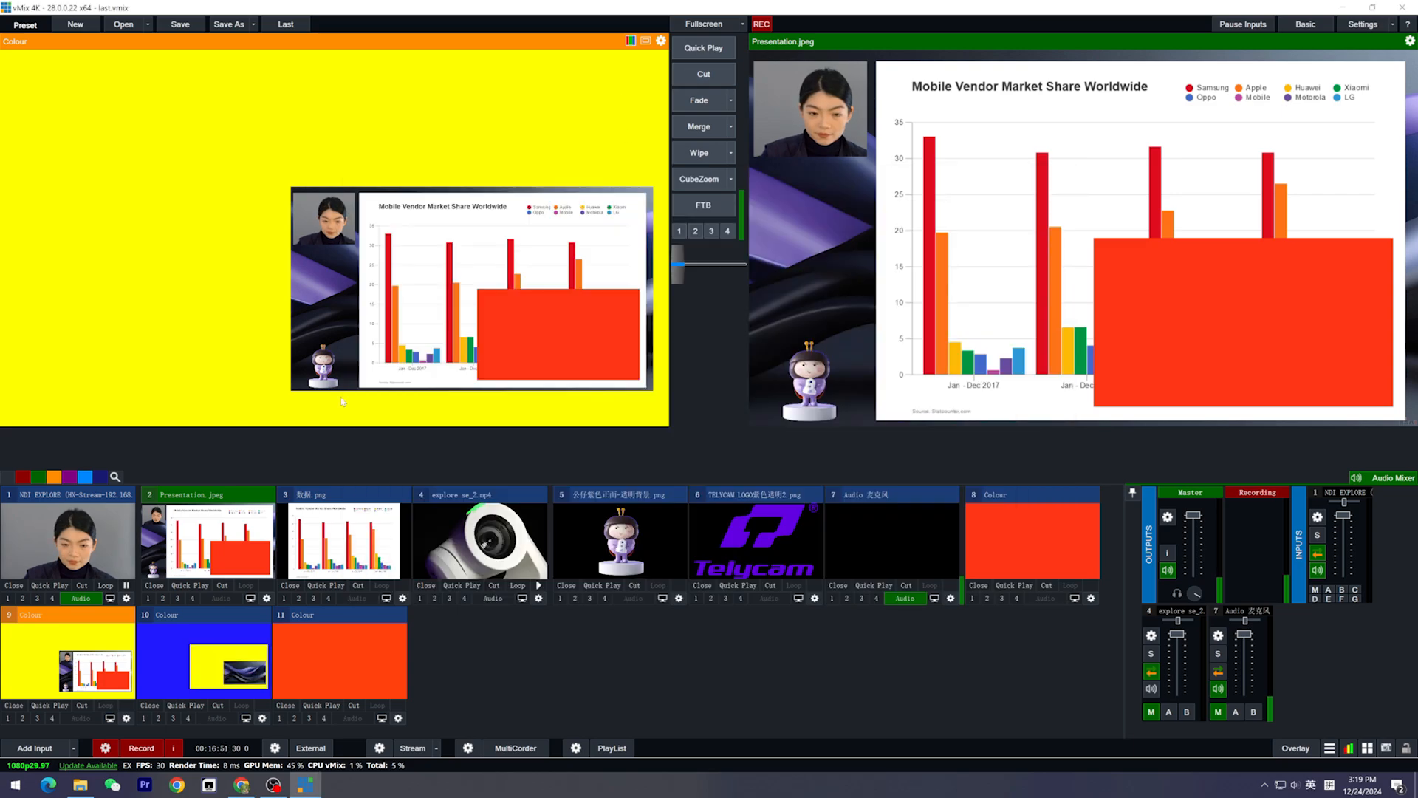
Cut the yellow Colour input 9 to the output and load the blue Colour input 10 into preview
left_click(724, 71)
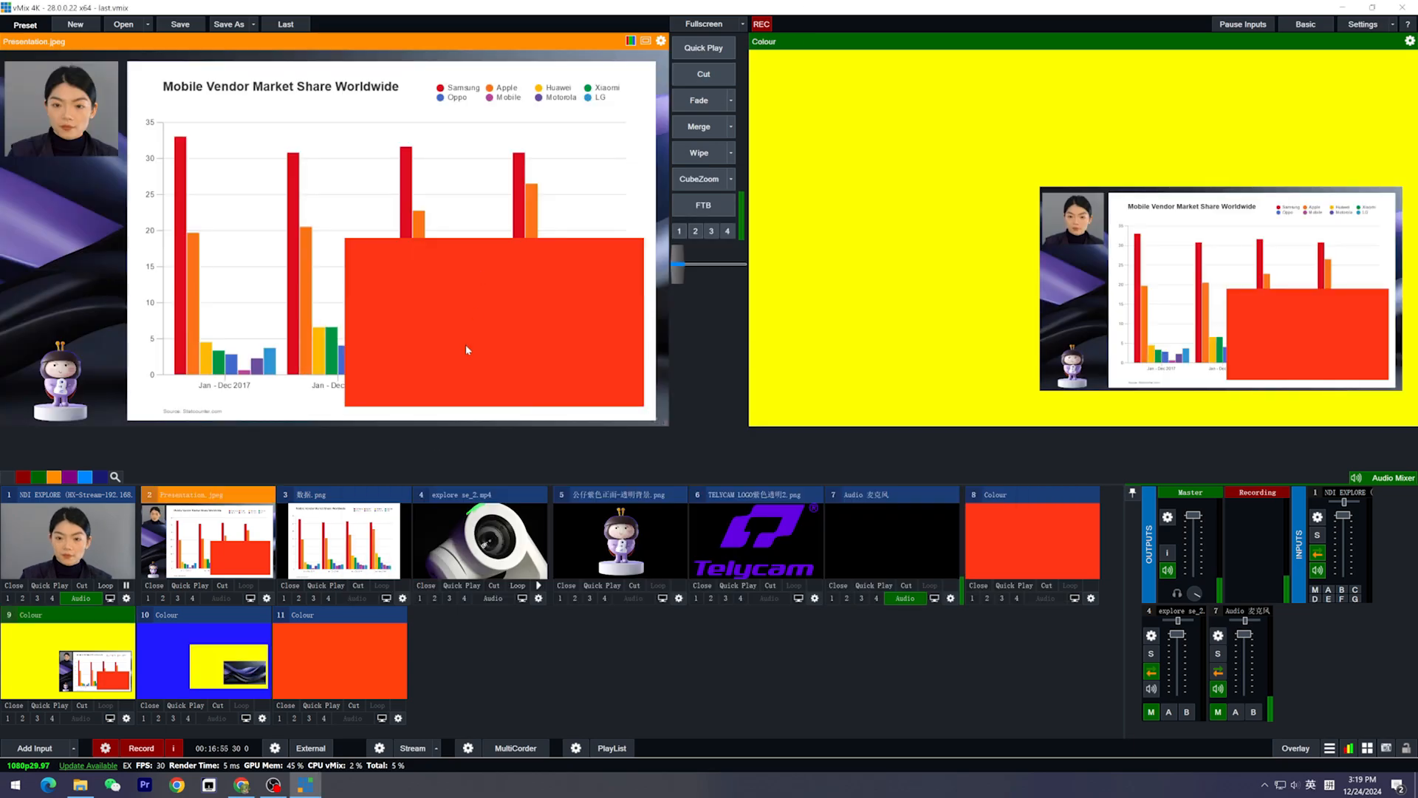
left_click(236, 678)
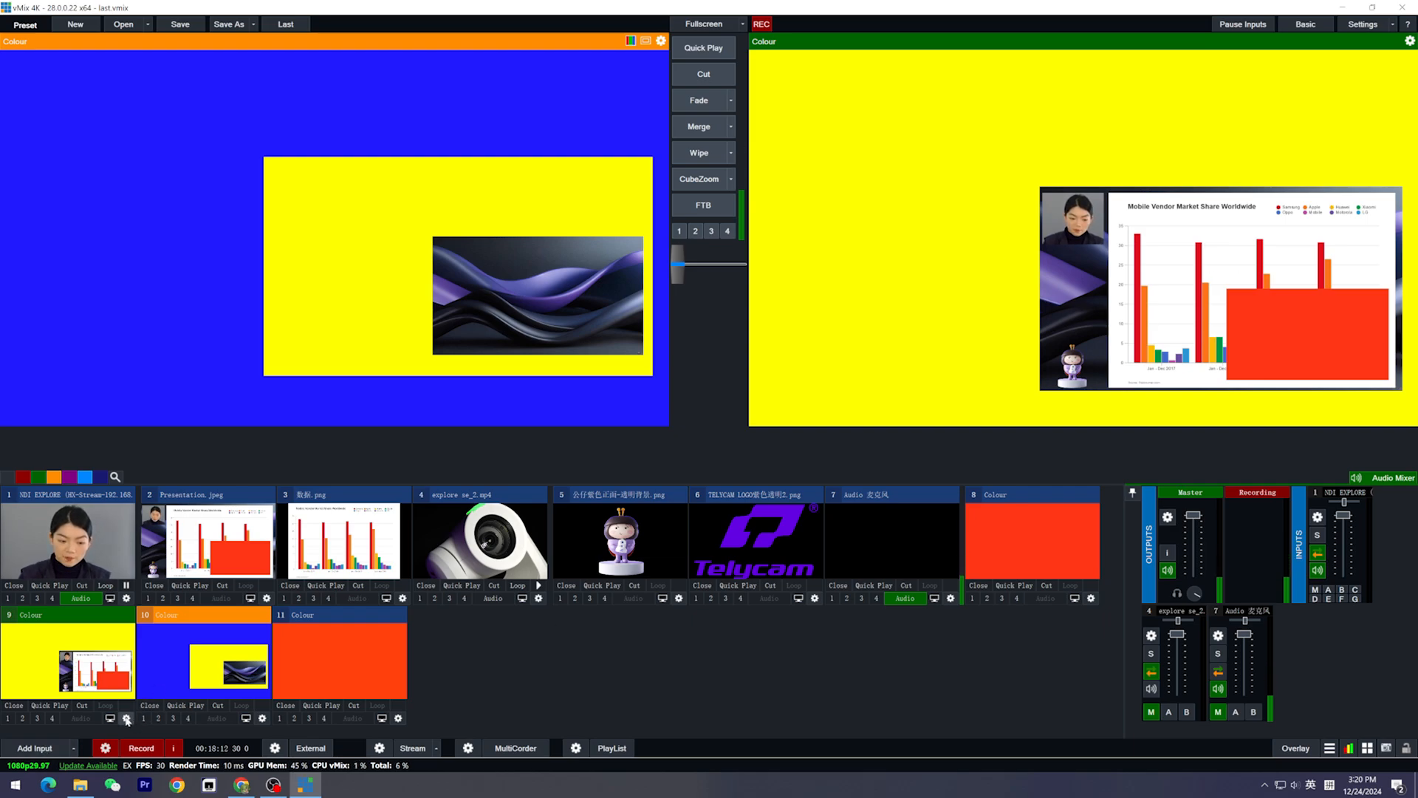
Enable Flatten Layers for the yellow Colour input 9, moving its settings window clear of the preview
left_click(126, 718)
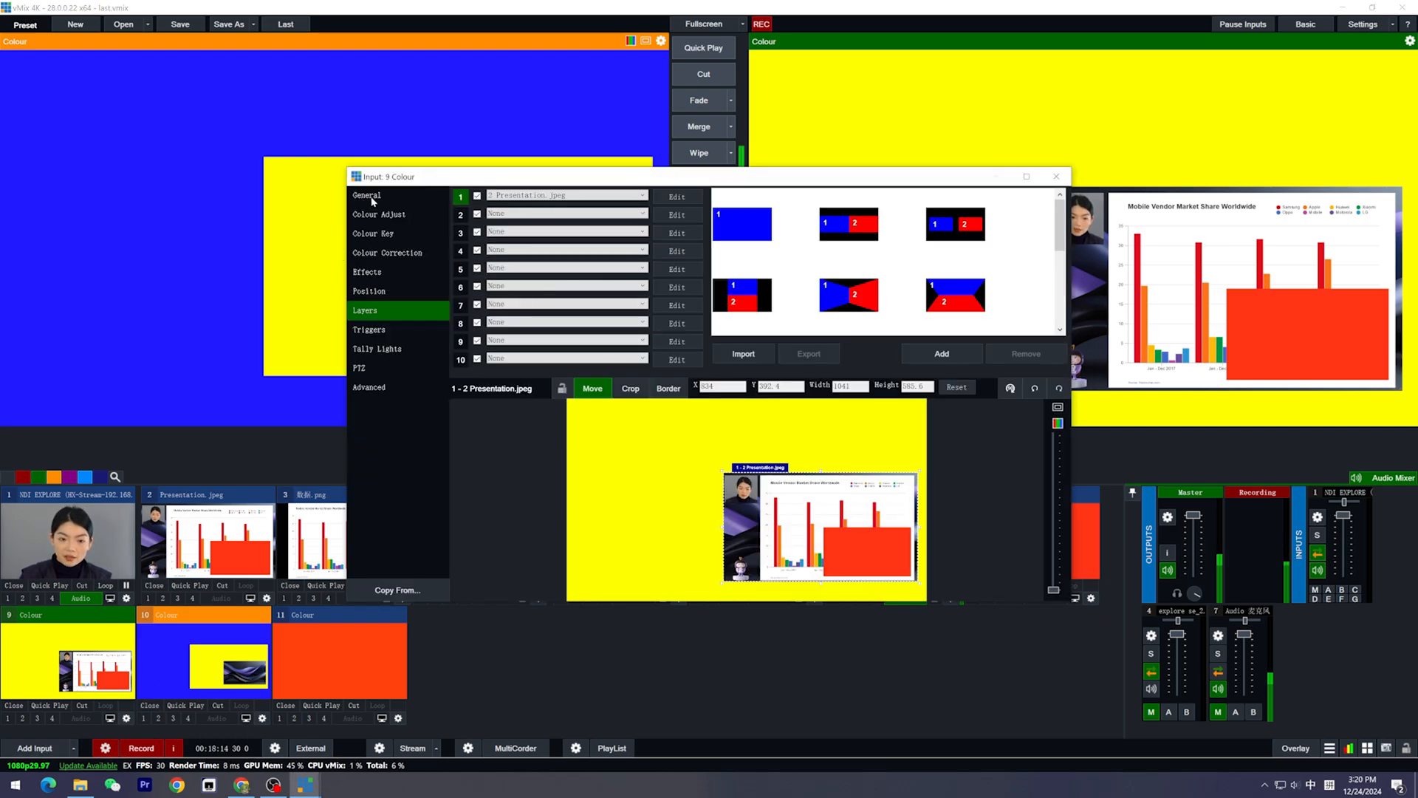
left_click(367, 196)
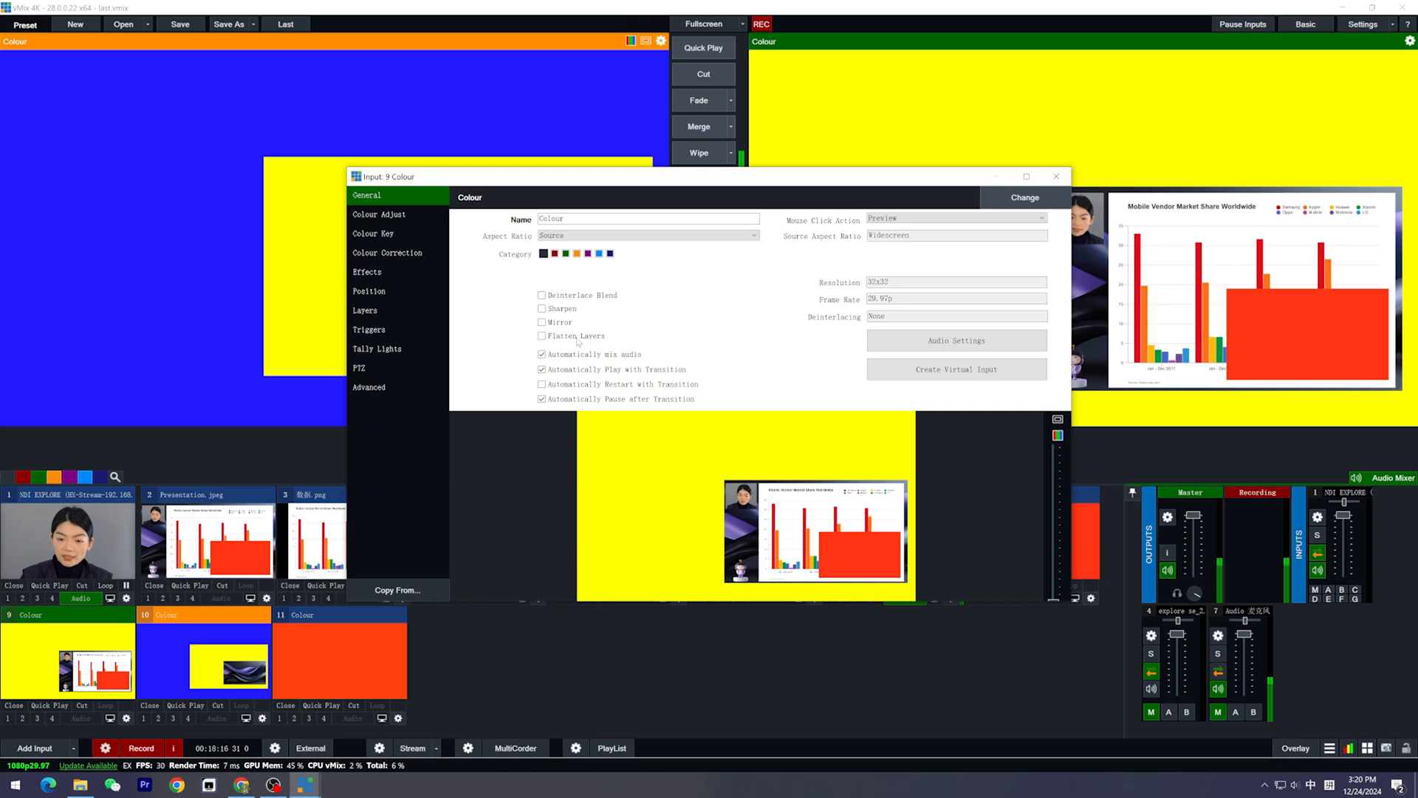
left_click_drag(653, 176, 1060, 108)
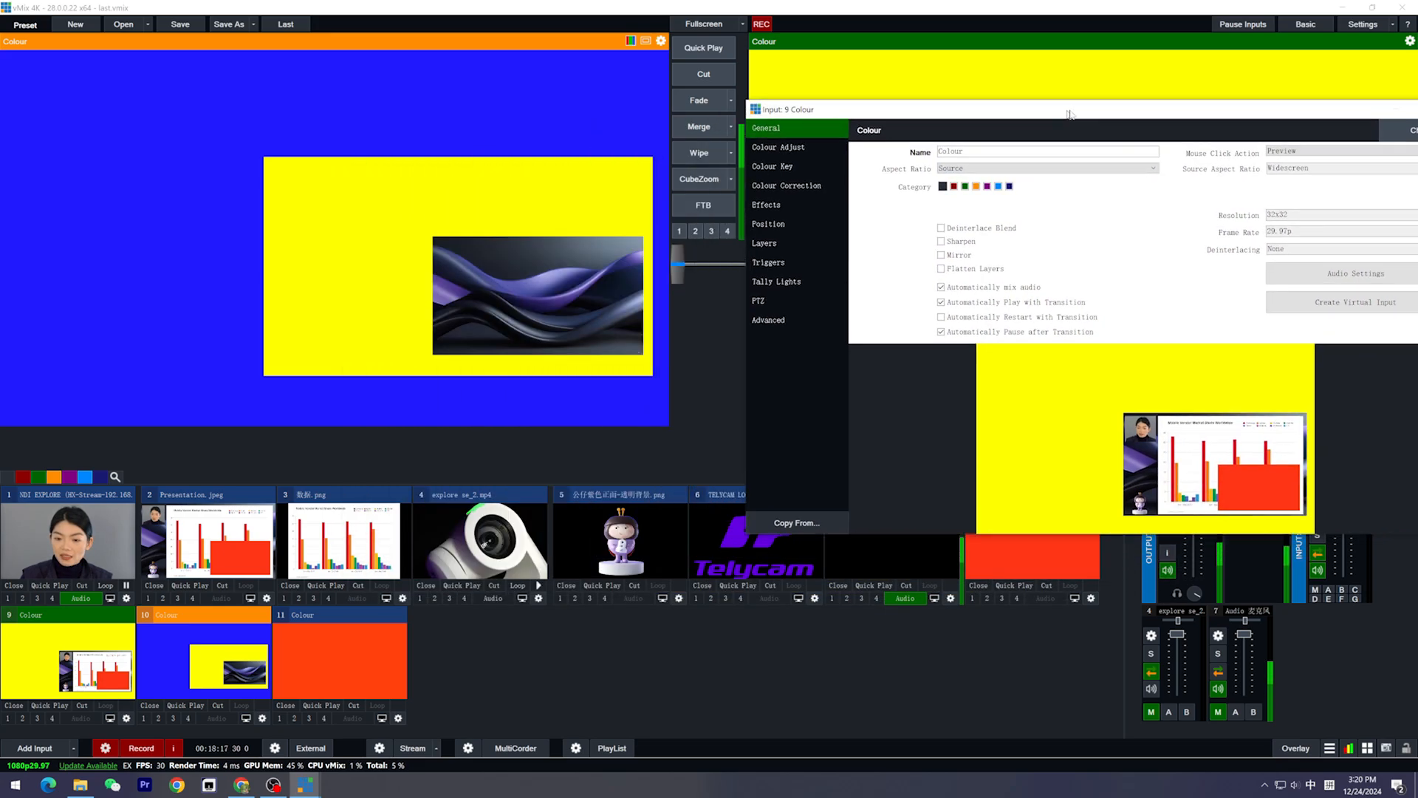
left_click(985, 270)
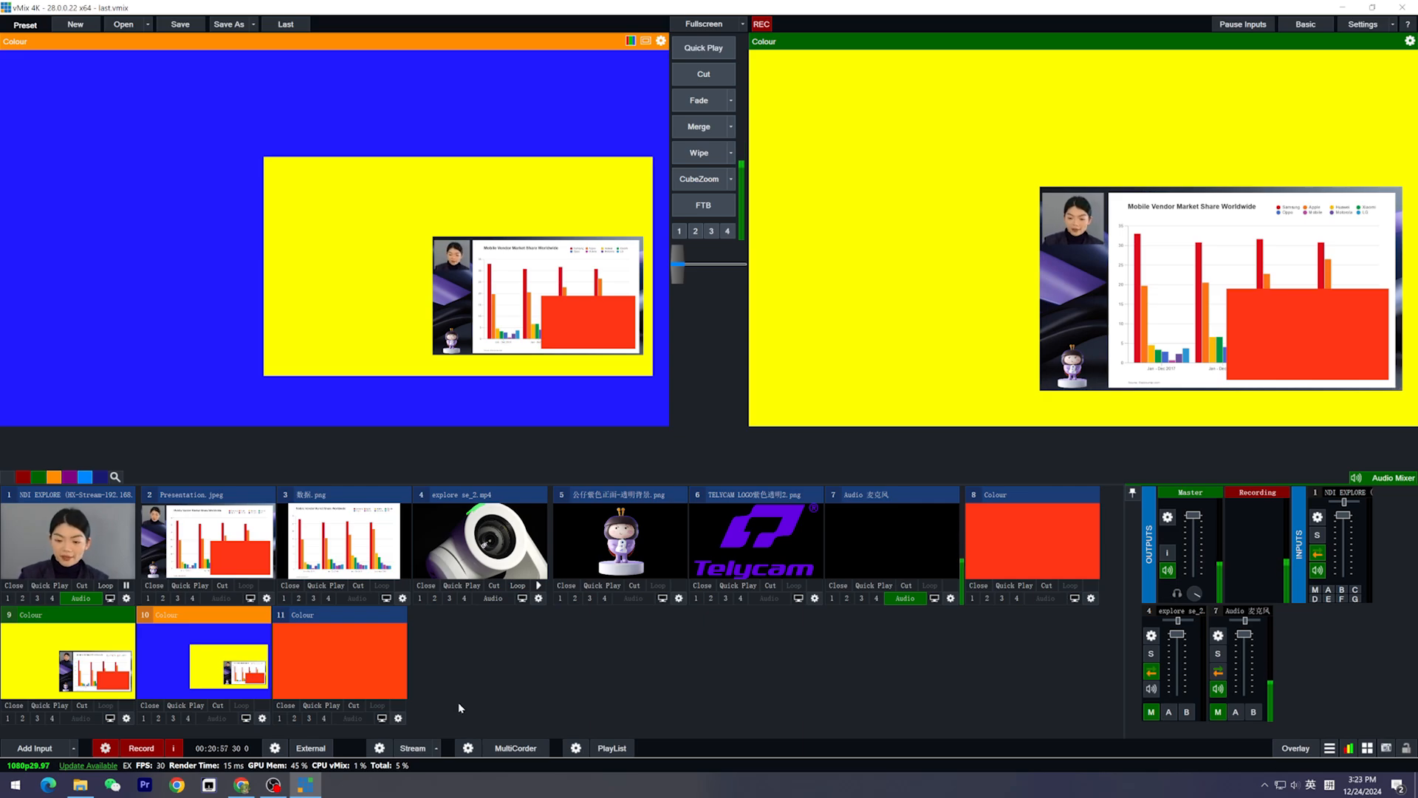
Enable Flatten Layers for the Presentation.jpeg input and close its settings
left_click(267, 598)
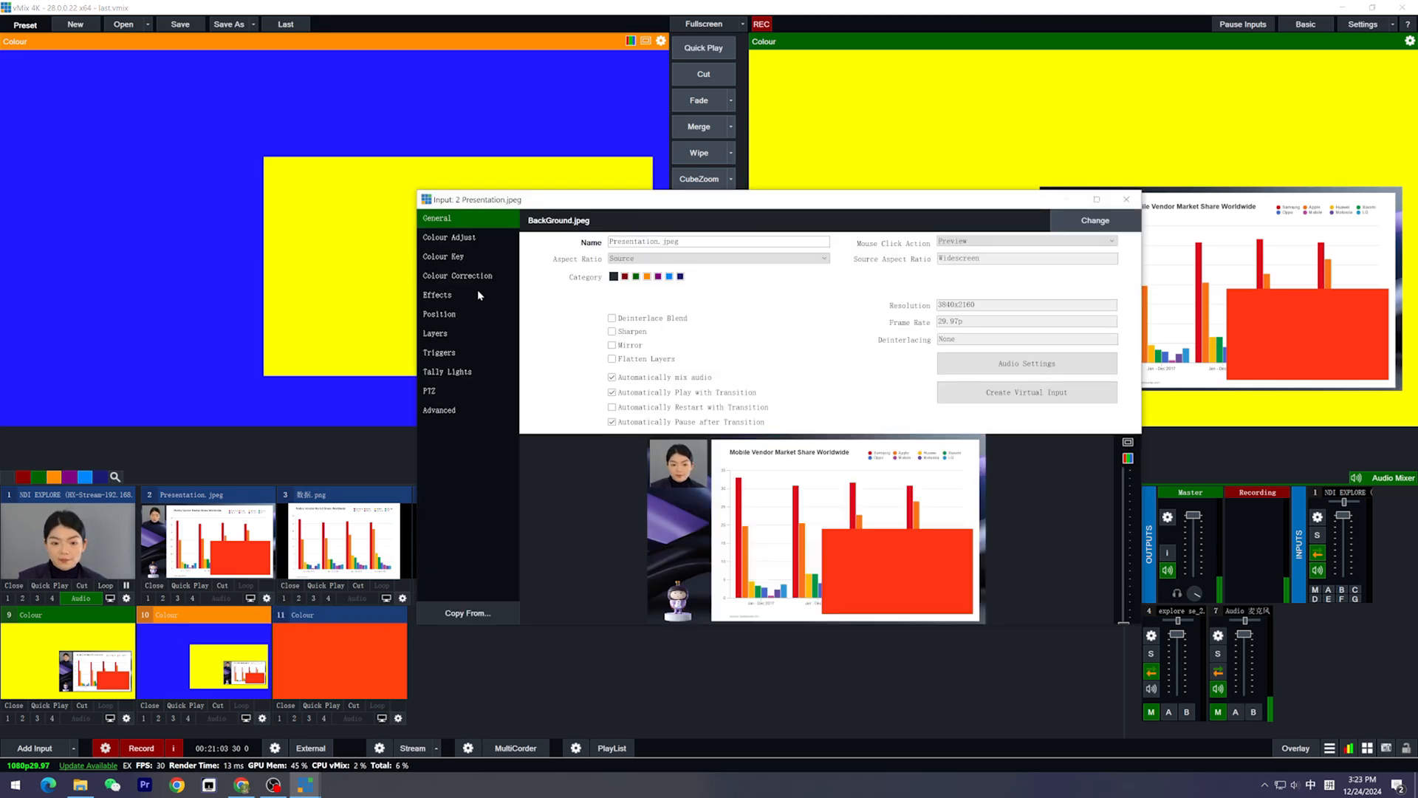
left_click(446, 314)
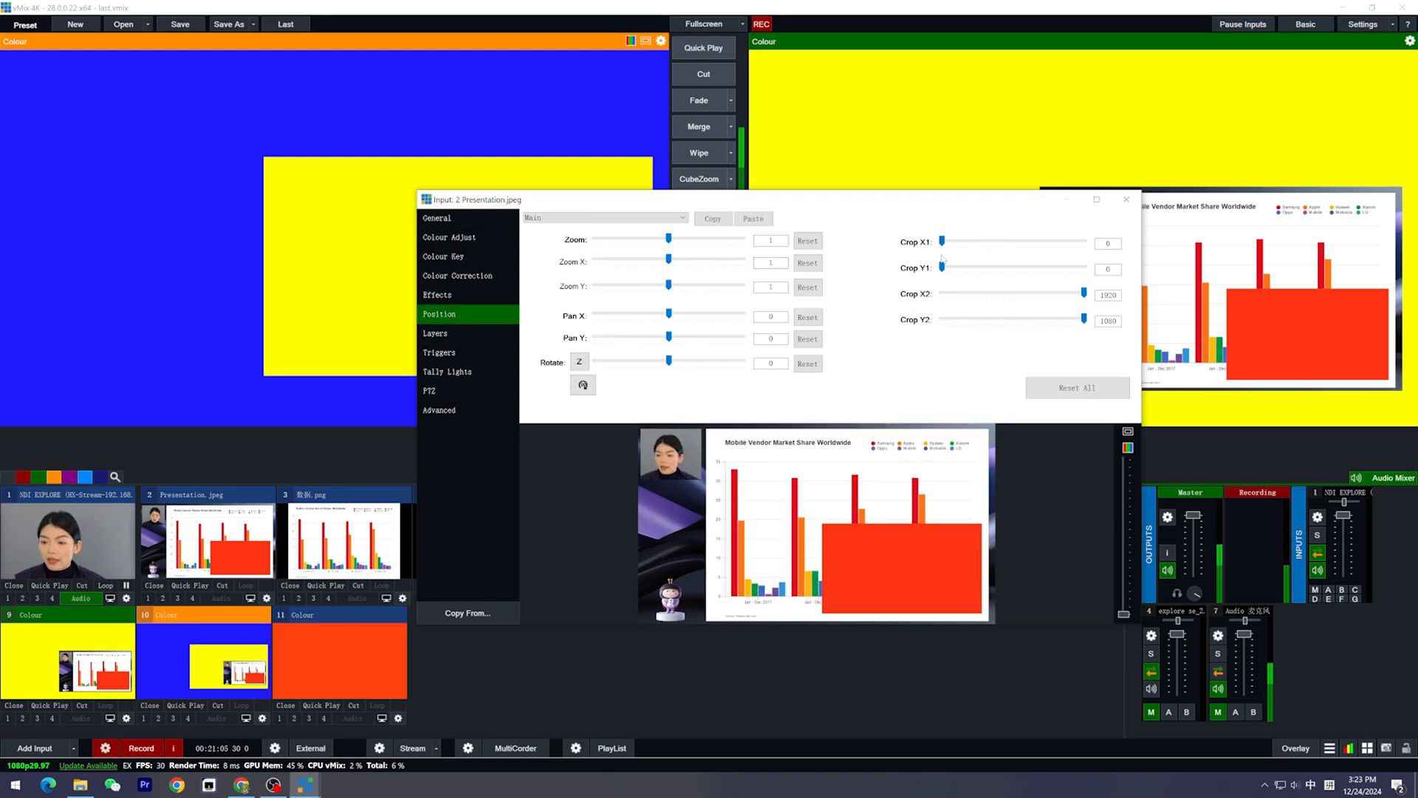
mouse_move(945, 244)
left_mouse_down()
mouse_move(1063, 244)
mouse_move(955, 251)
mouse_move(939, 273)
mouse_move(1052, 240)
mouse_move(942, 241)
left_mouse_up()
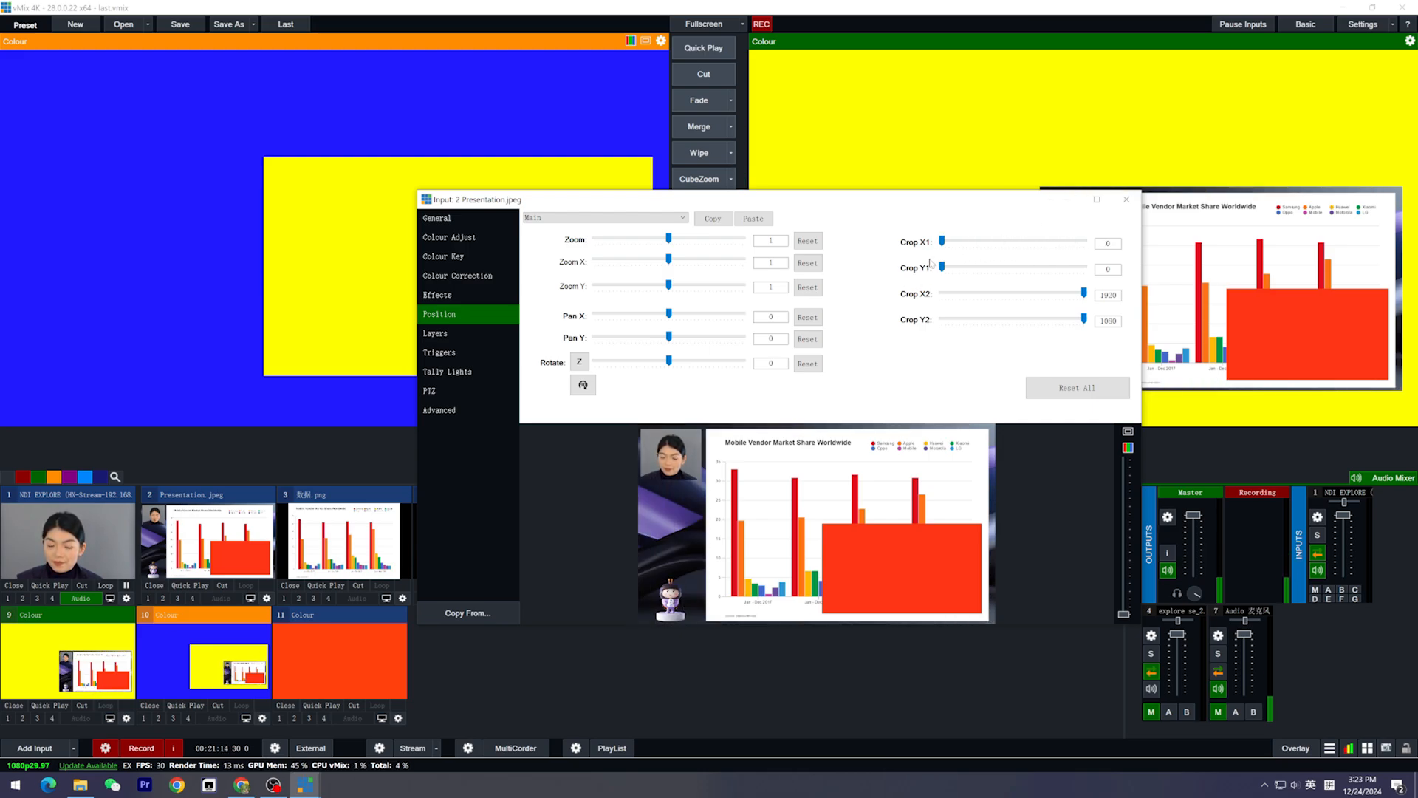
left_click(463, 220)
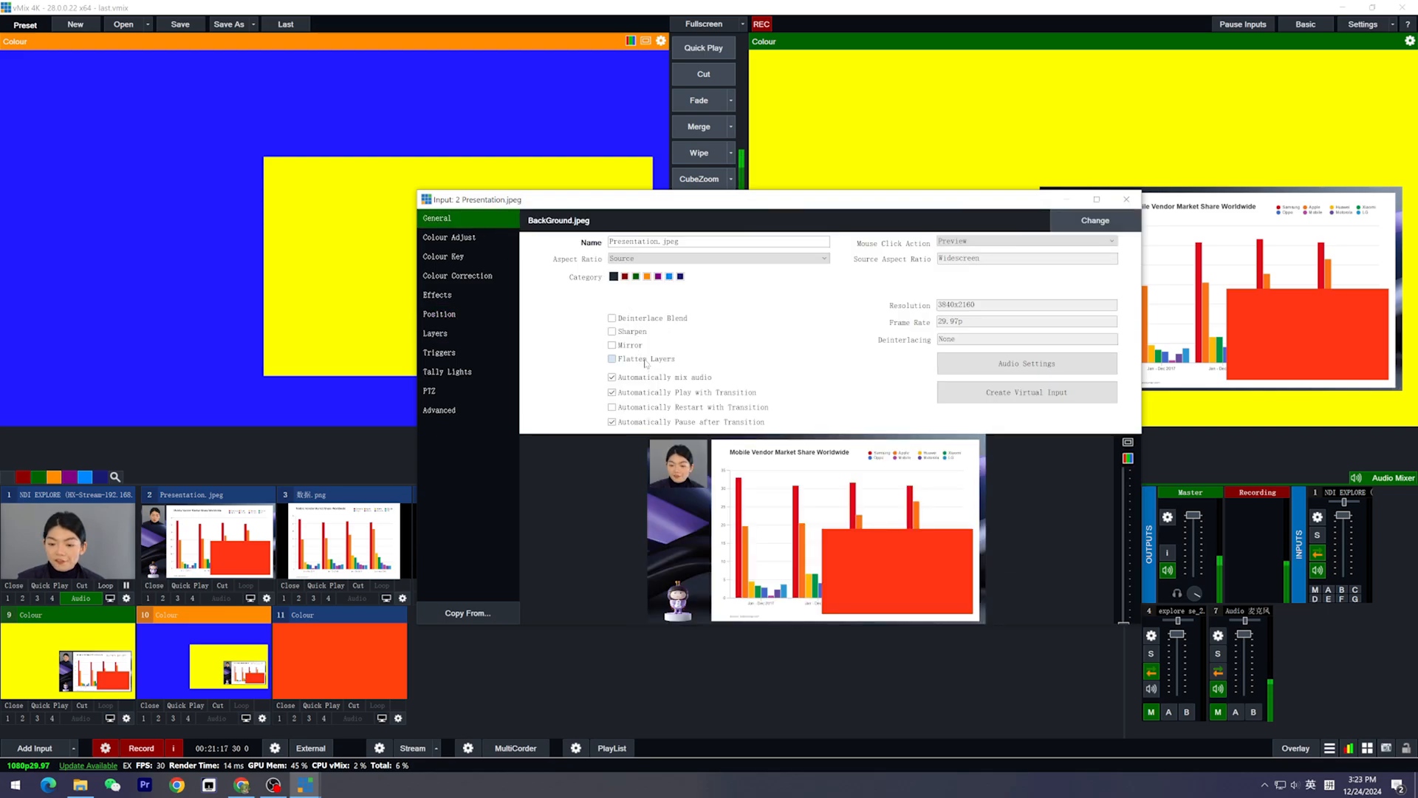
left_click(1126, 201)
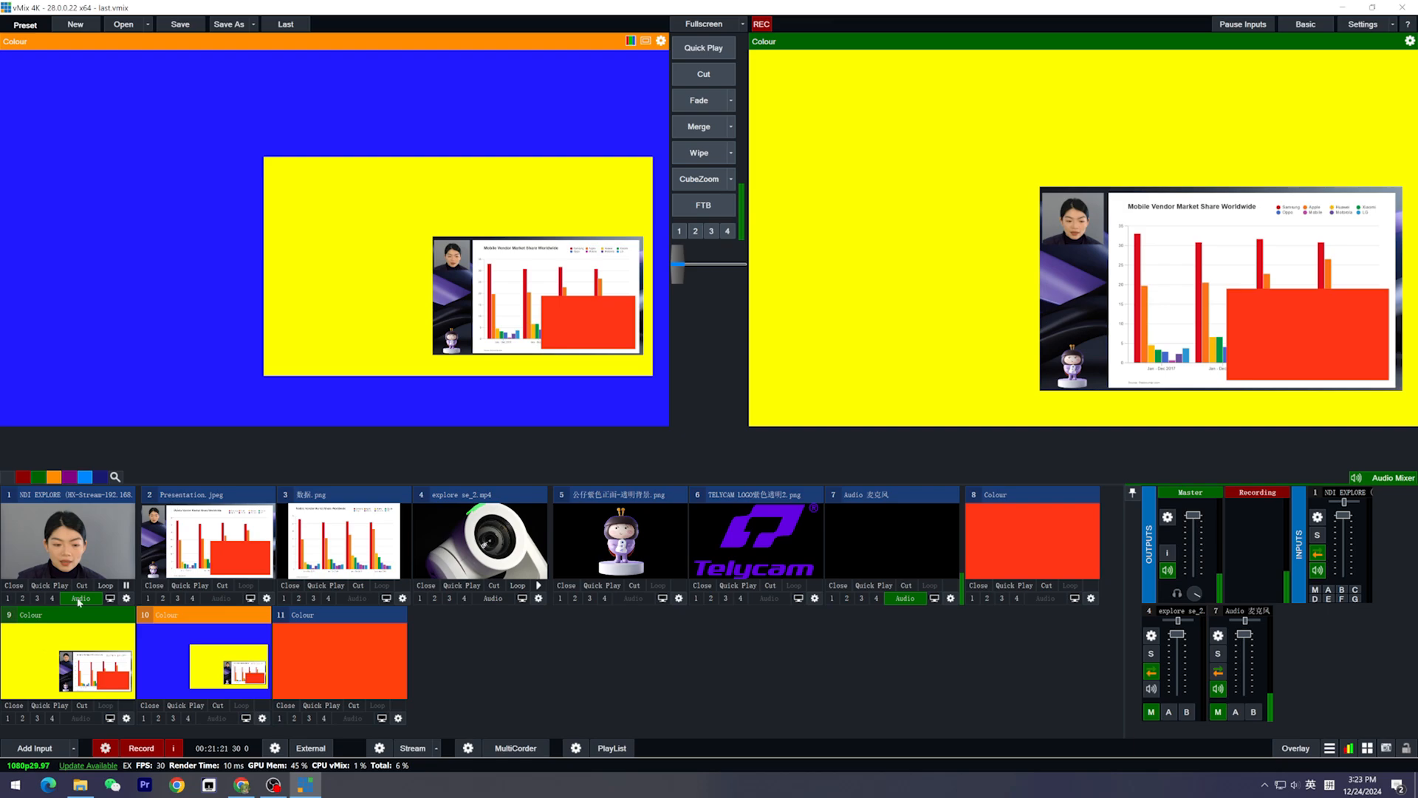
Preview the yellow Colour input 9 and enlarge its Presentation.jpeg layer to about 1946 × 1094 so it fills the frame
left_click(56, 650)
left_click(127, 718)
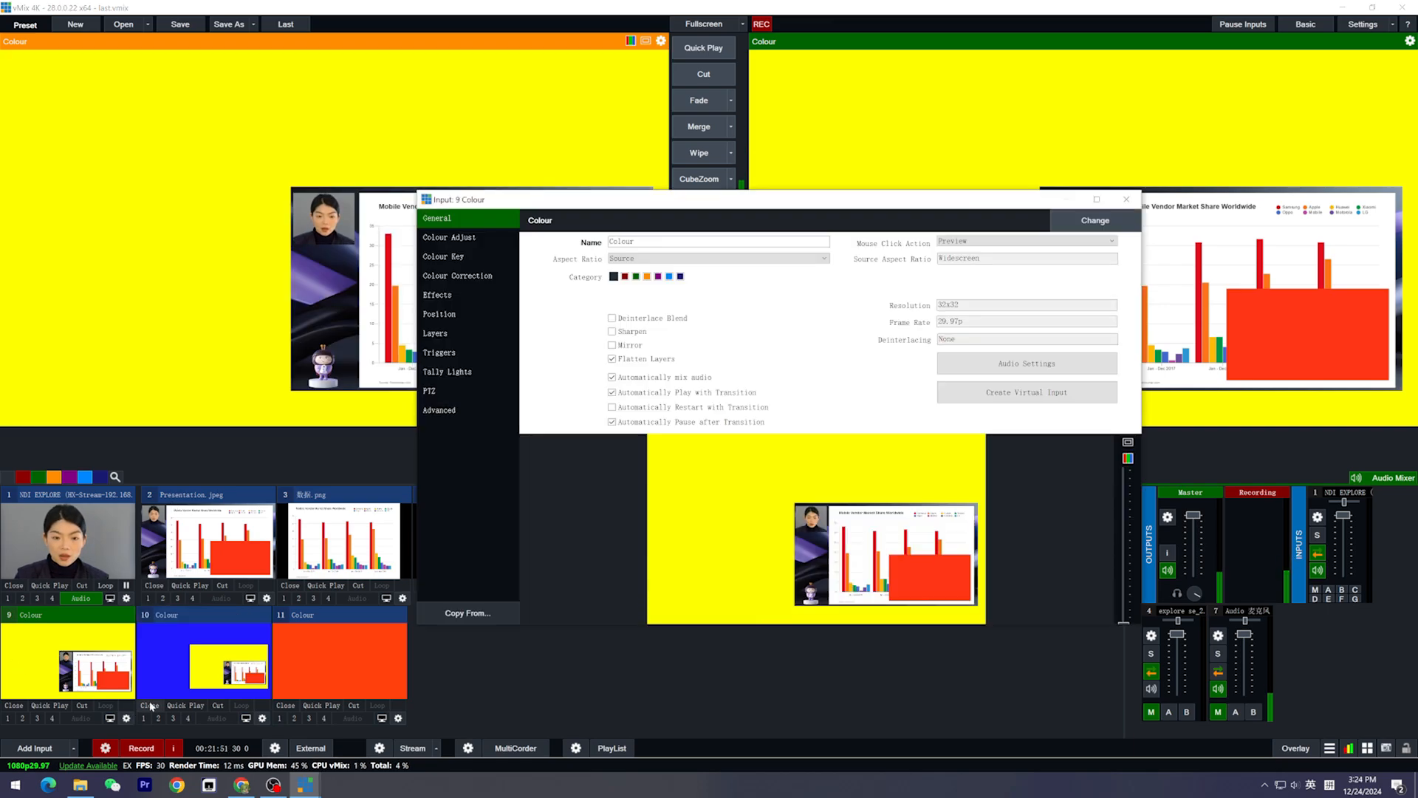
left_click(448, 334)
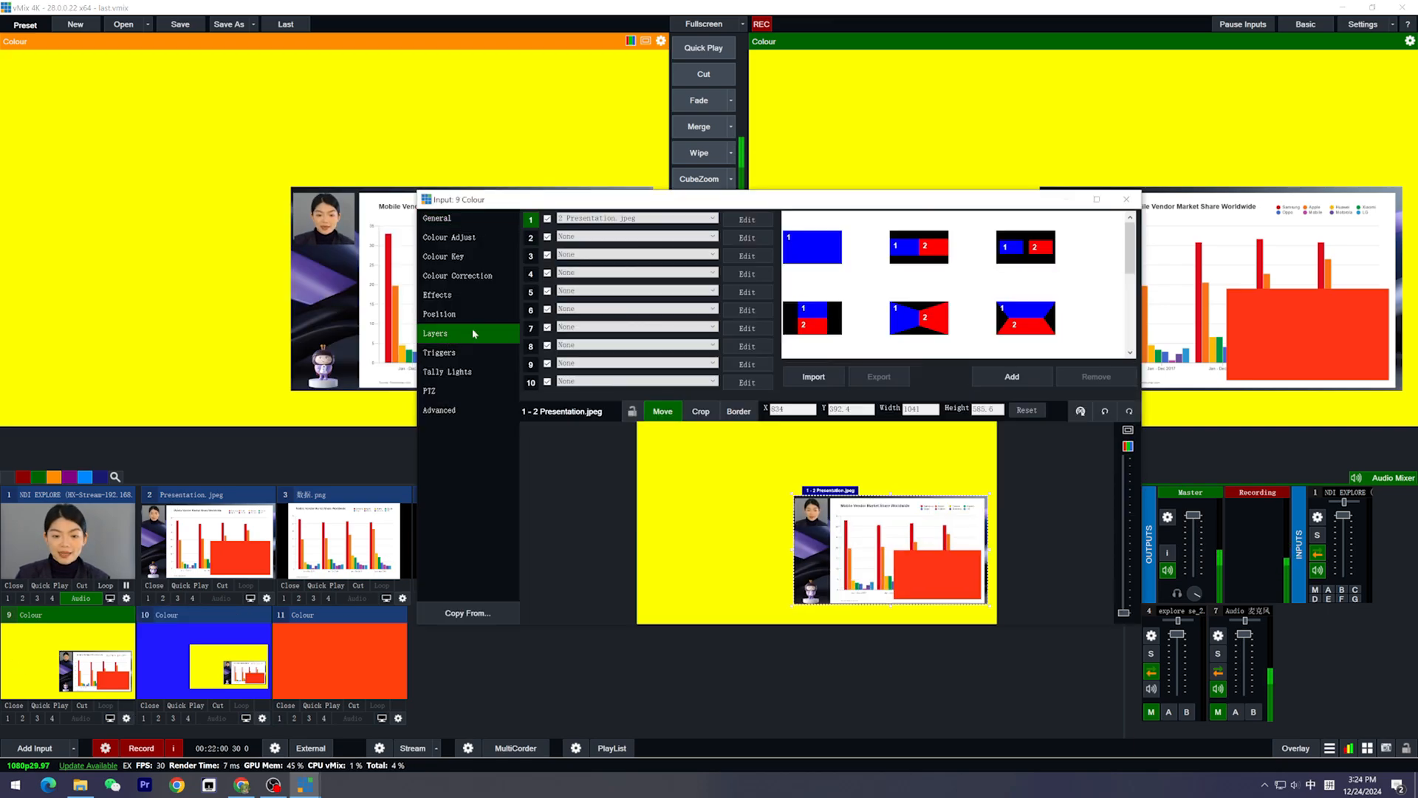
left_click(622, 221)
left_click(513, 223)
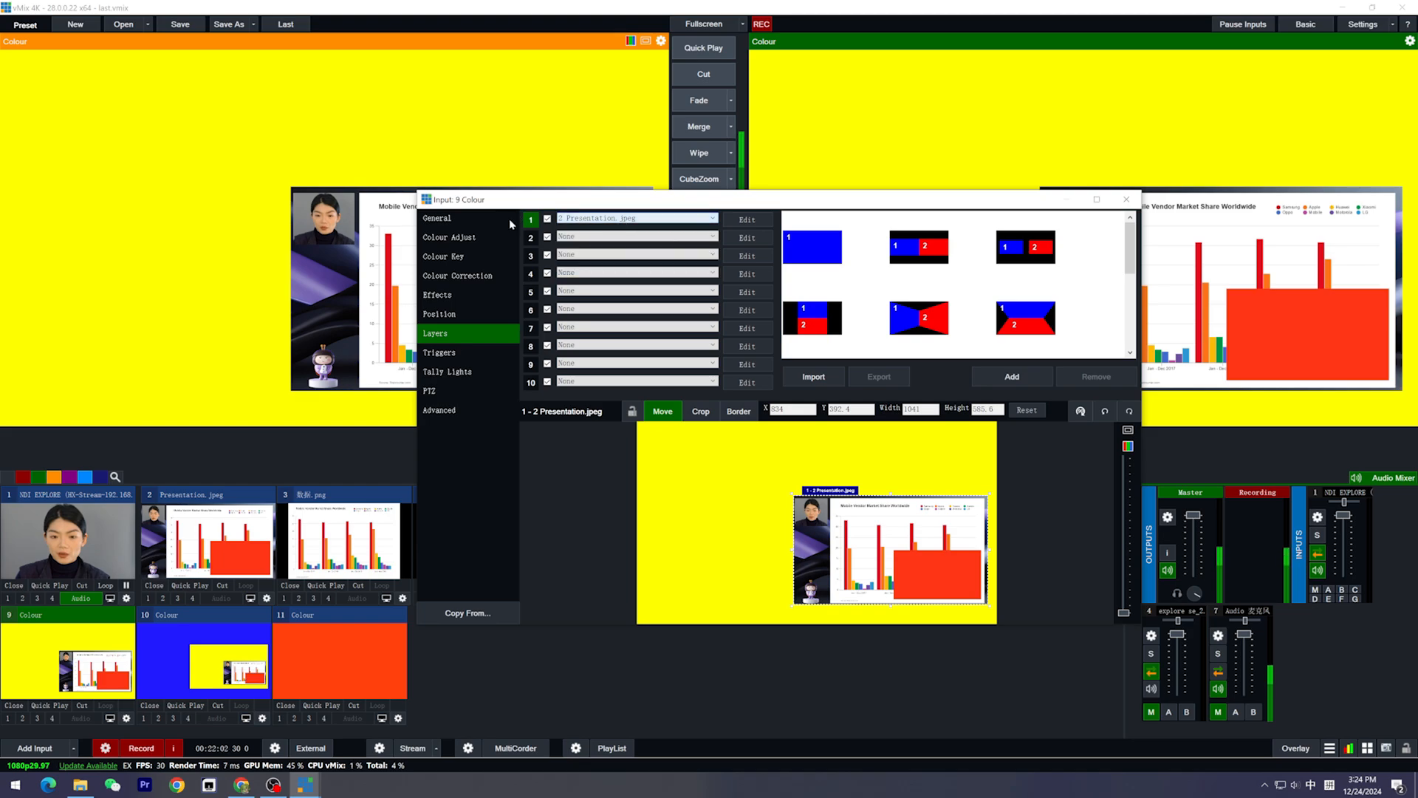
left_click_drag(795, 502, 670, 459)
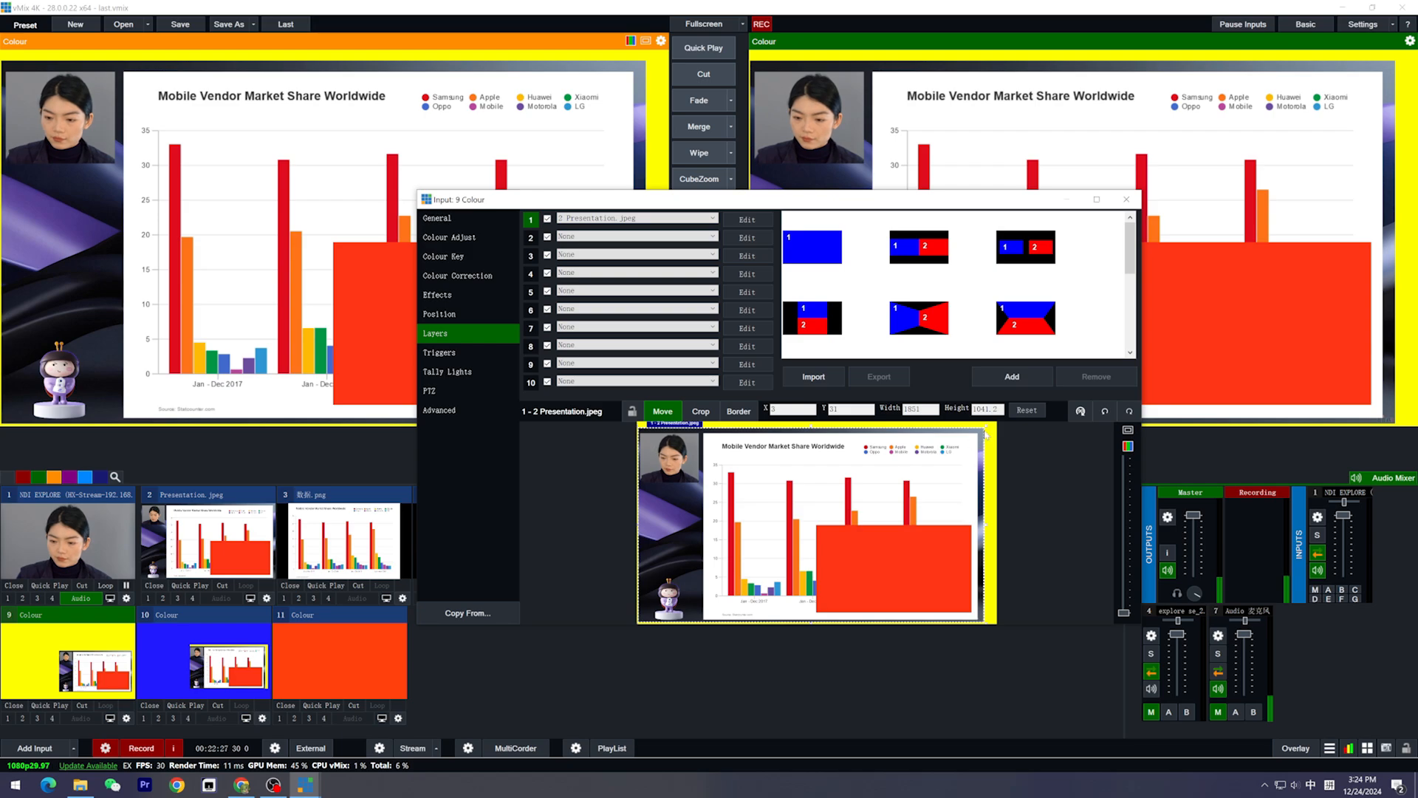
left_click_drag(990, 423, 998, 419)
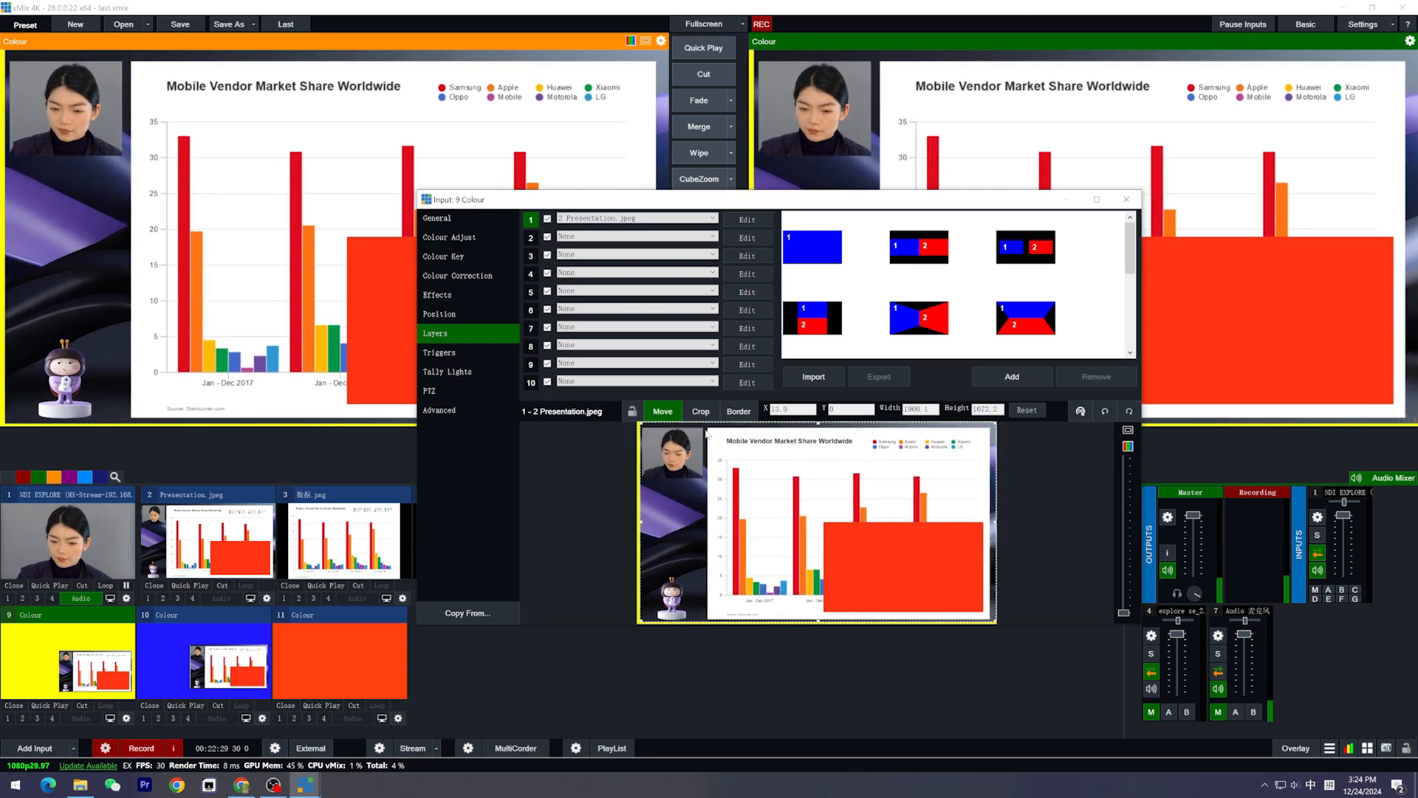
left_click_drag(640, 423, 632, 421)
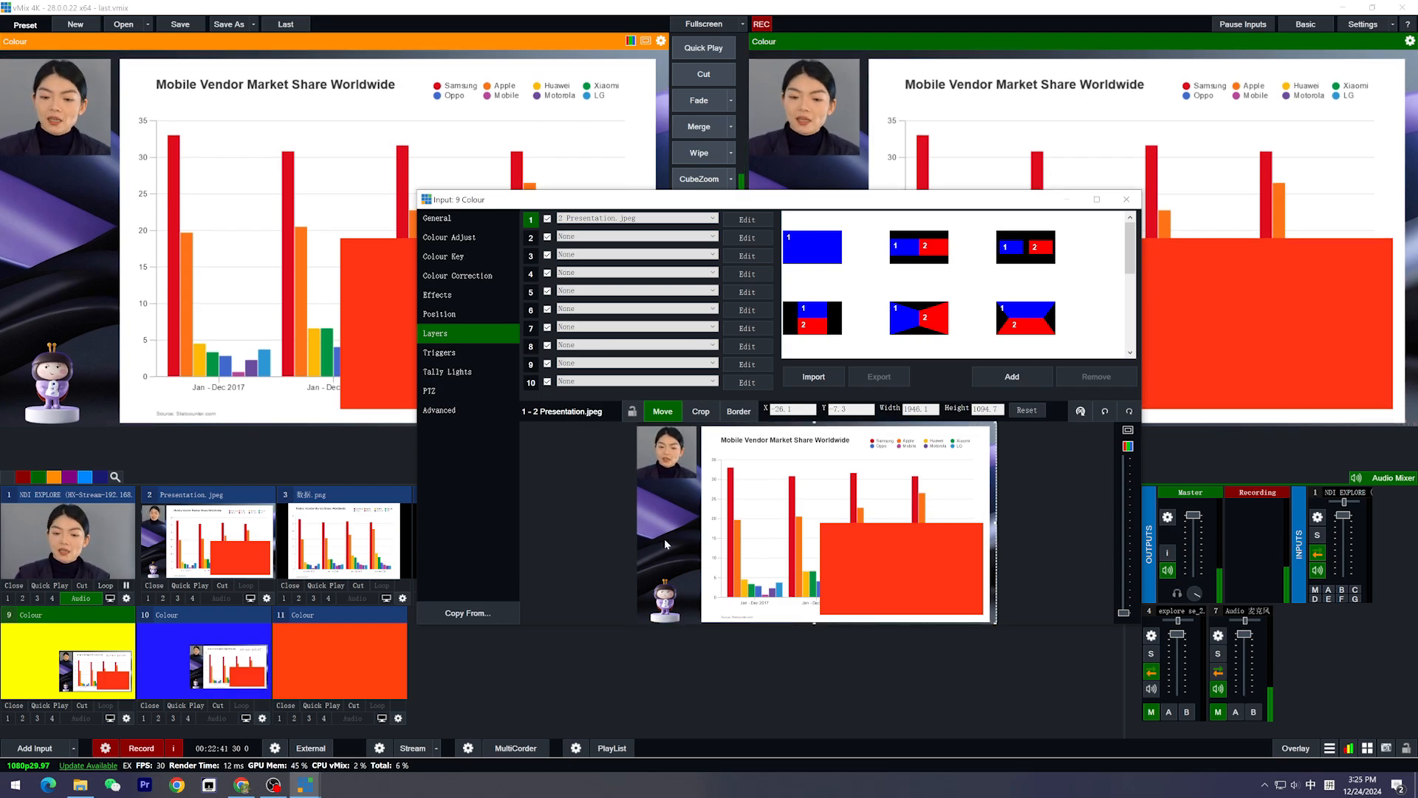
Review the position settings of the Presentation.jpeg layer in input 9, and close the input settings
left_click(461, 318)
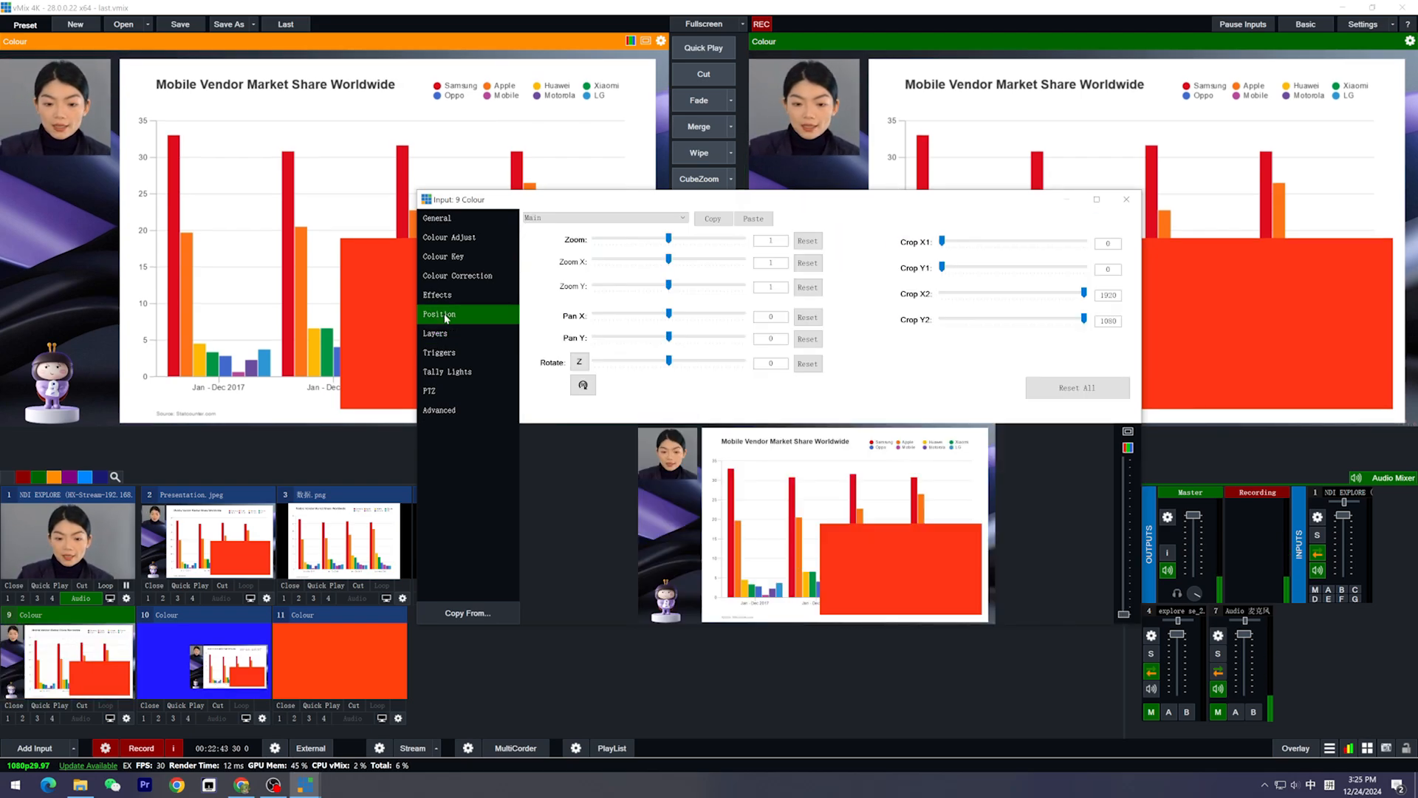
left_click(604, 218)
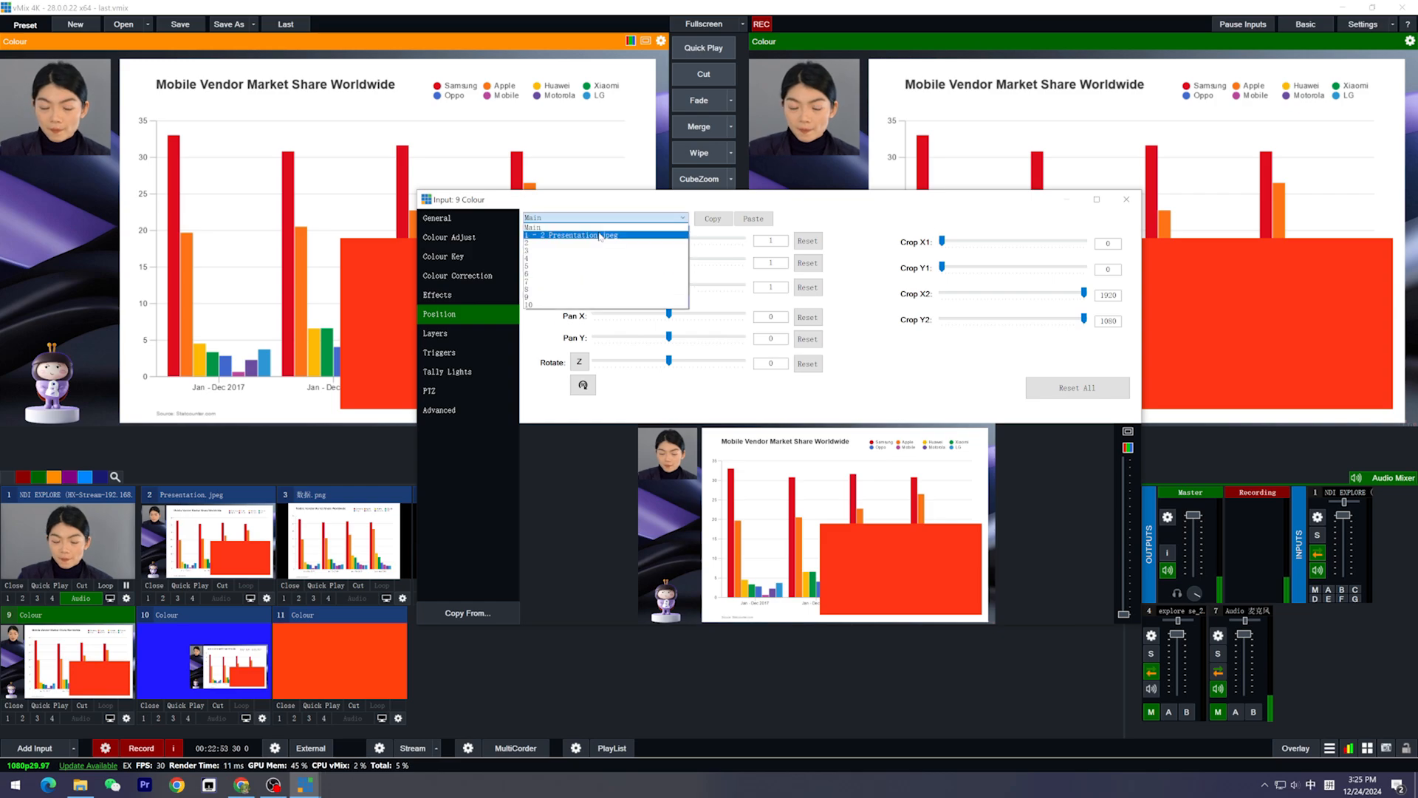
left_click(601, 235)
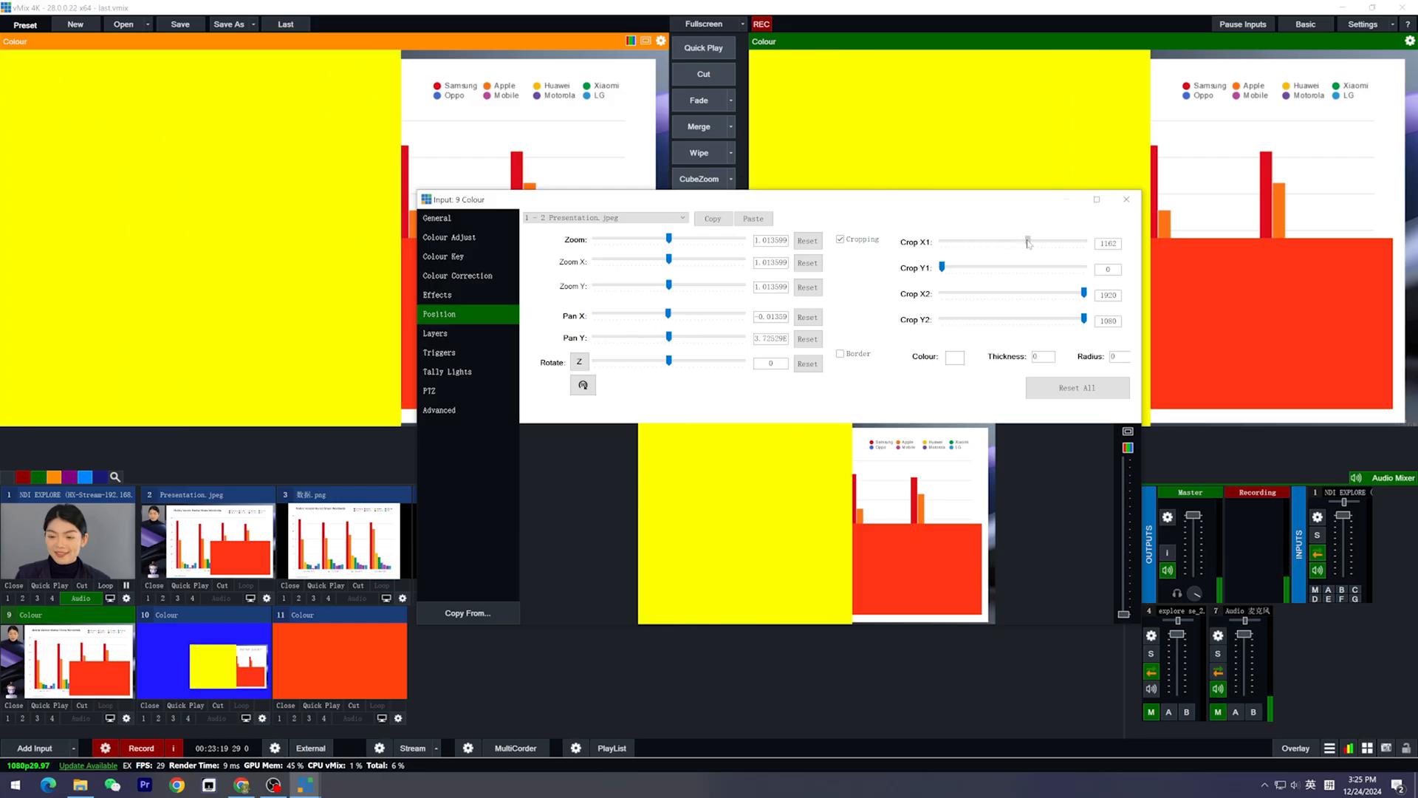
left_click(1128, 201)
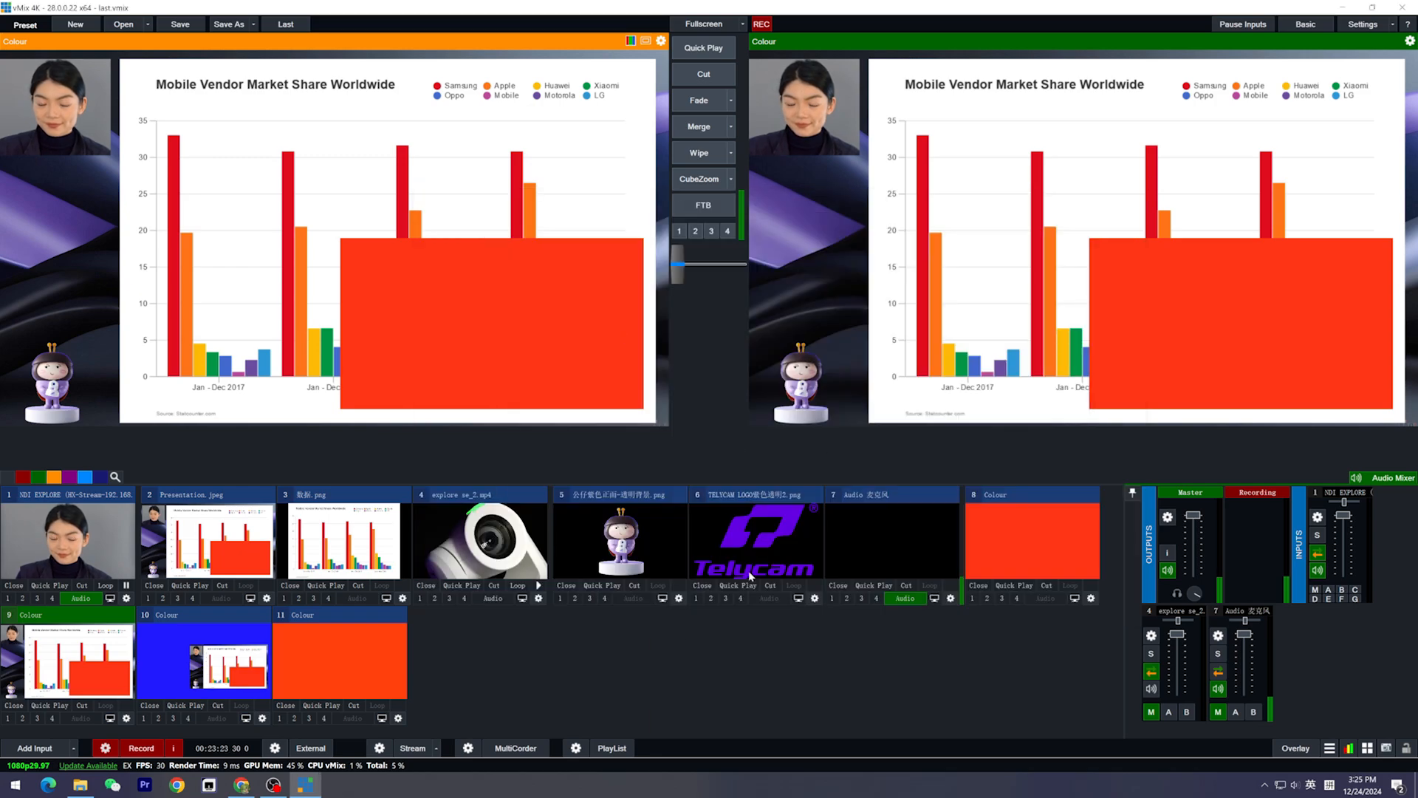
Load the NDI EXPLORE camera into preview and cut it to the output
left_click(101, 555)
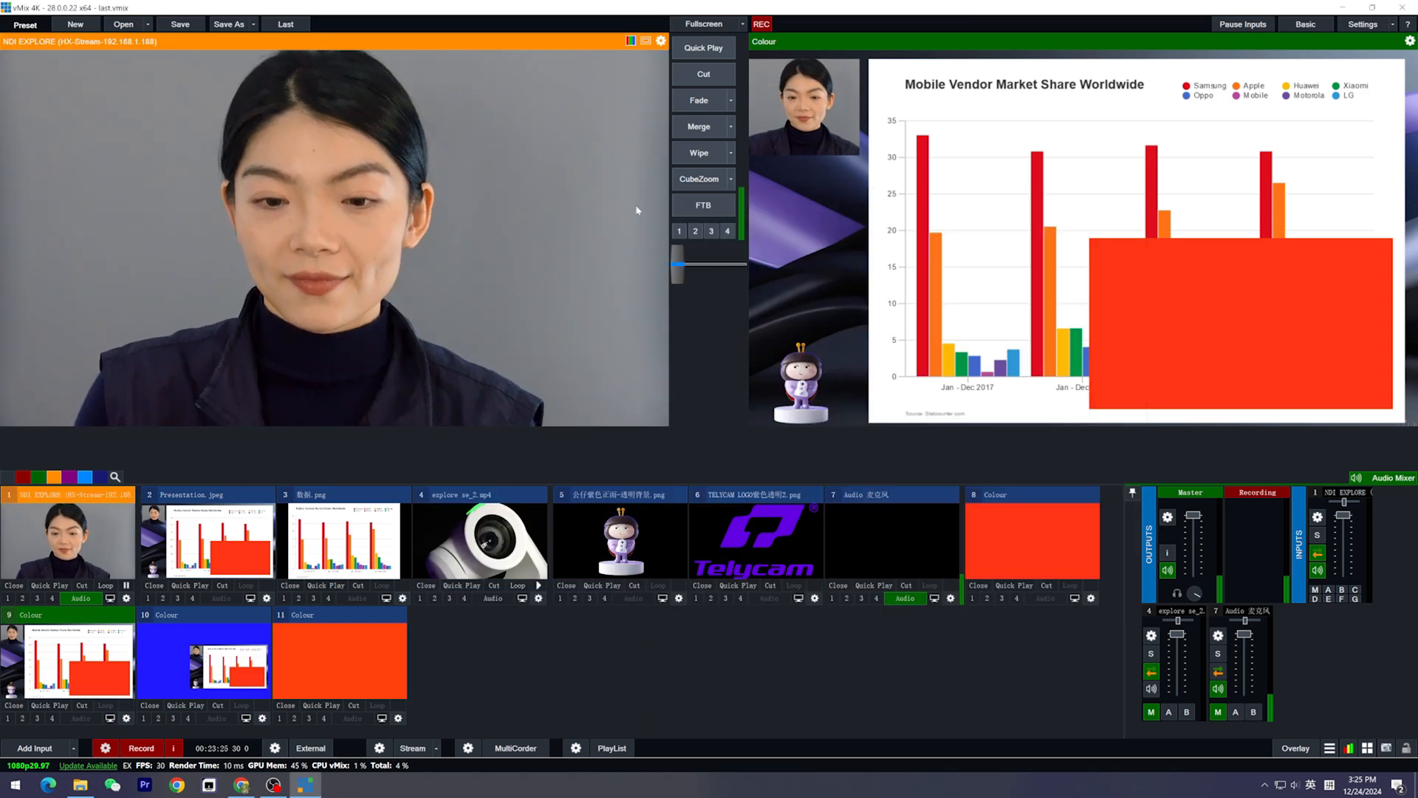
left_click(720, 83)
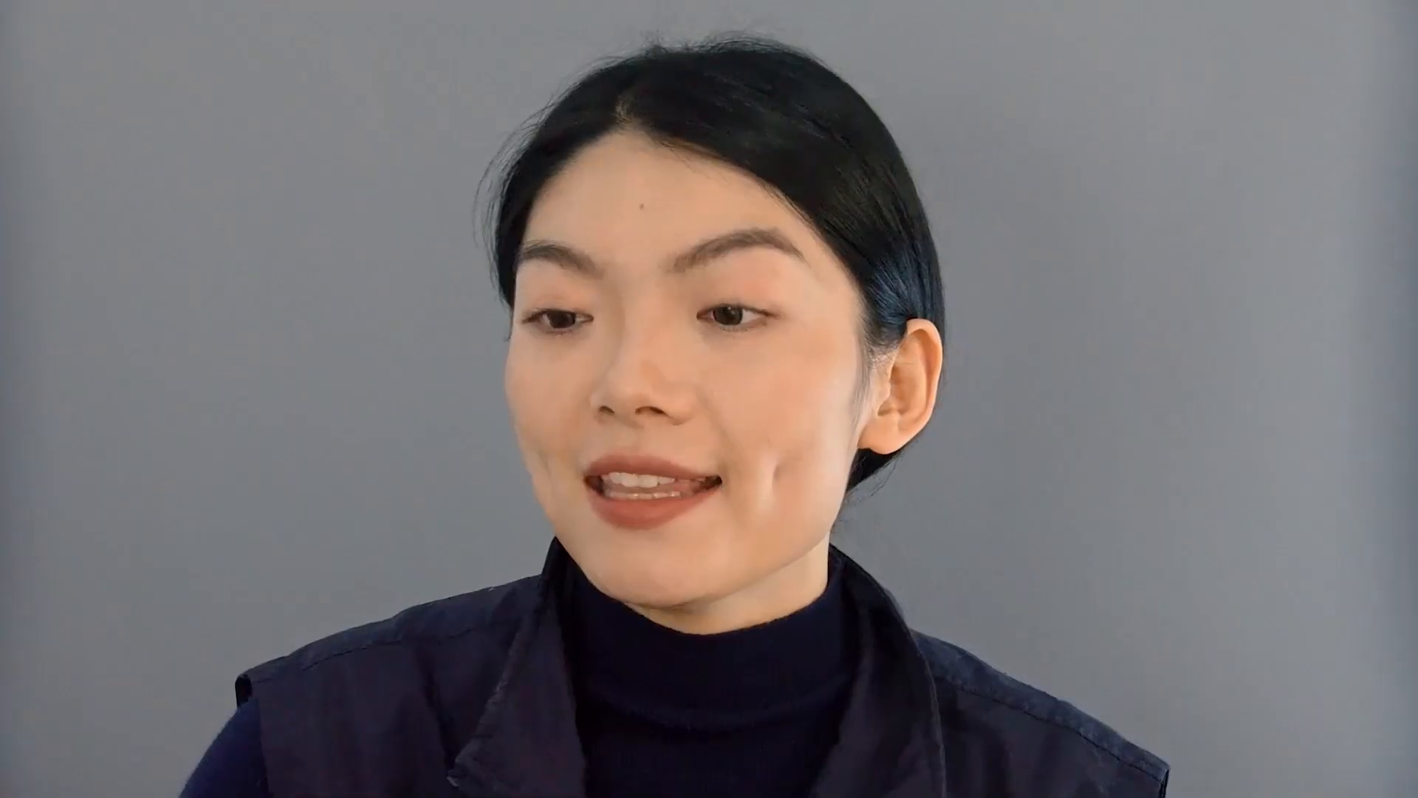